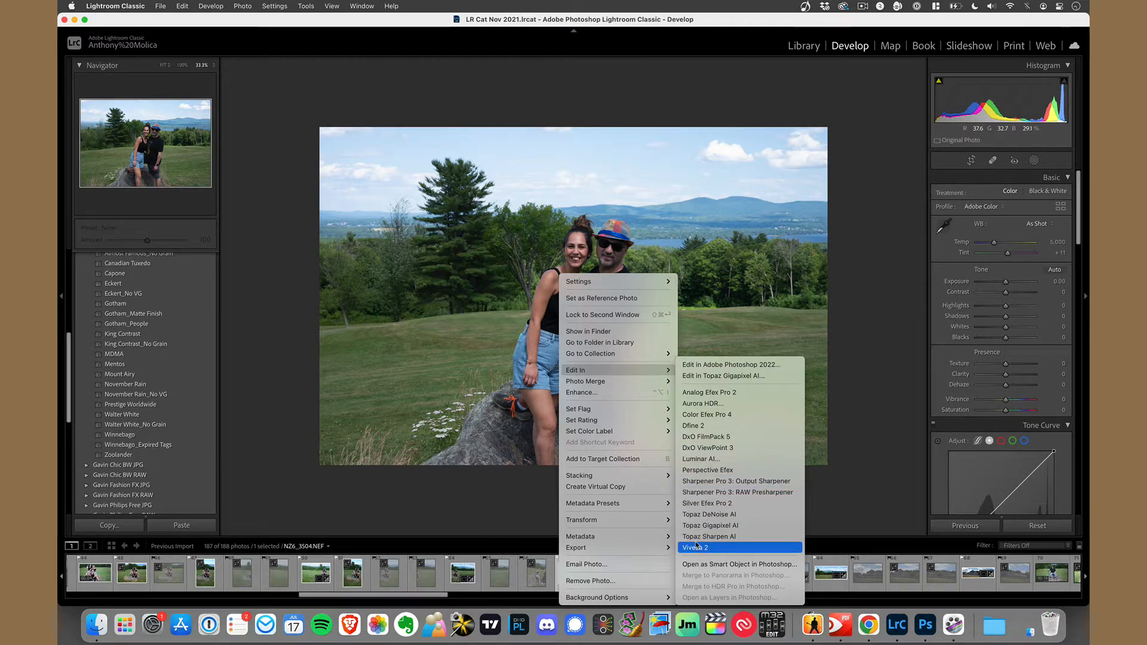
Open the couple's photo in Luminar AI as a copy with Lightroom adjustments
click(691, 460)
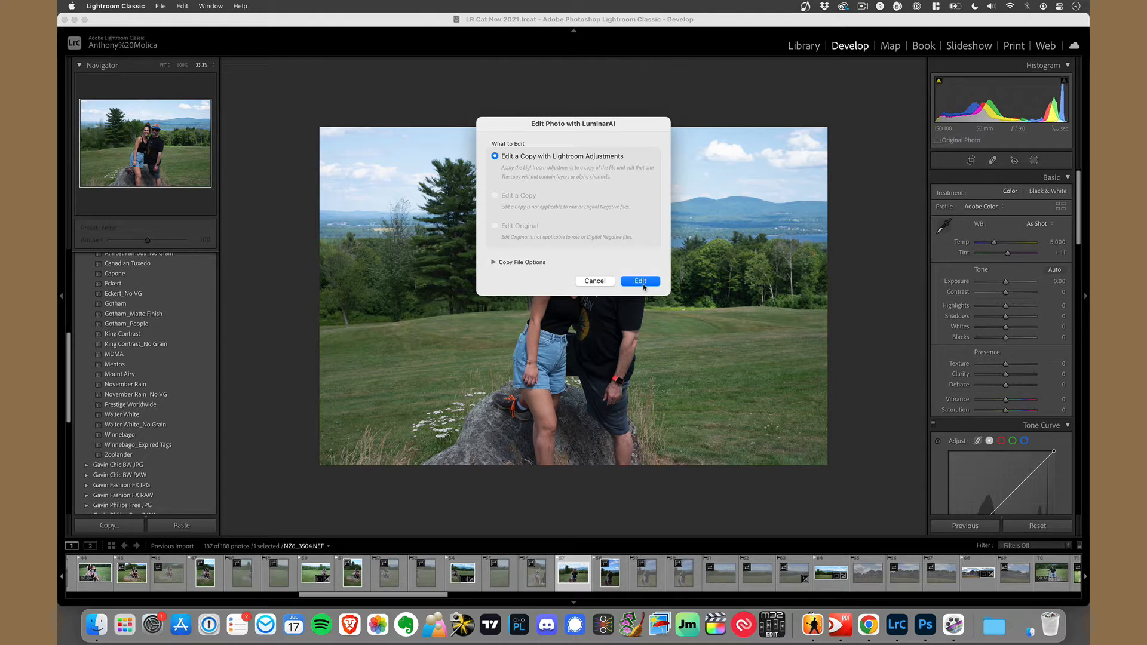
click(643, 285)
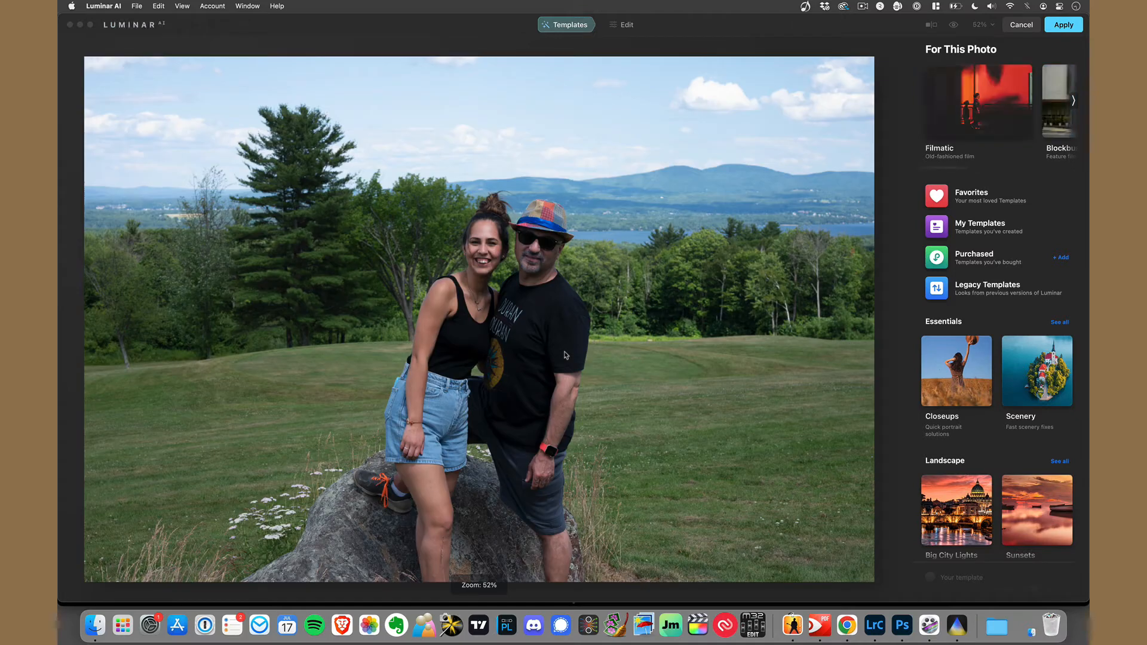
Try the saved template Portait in Field 2 on the photo and remove it
click(964, 233)
click(958, 120)
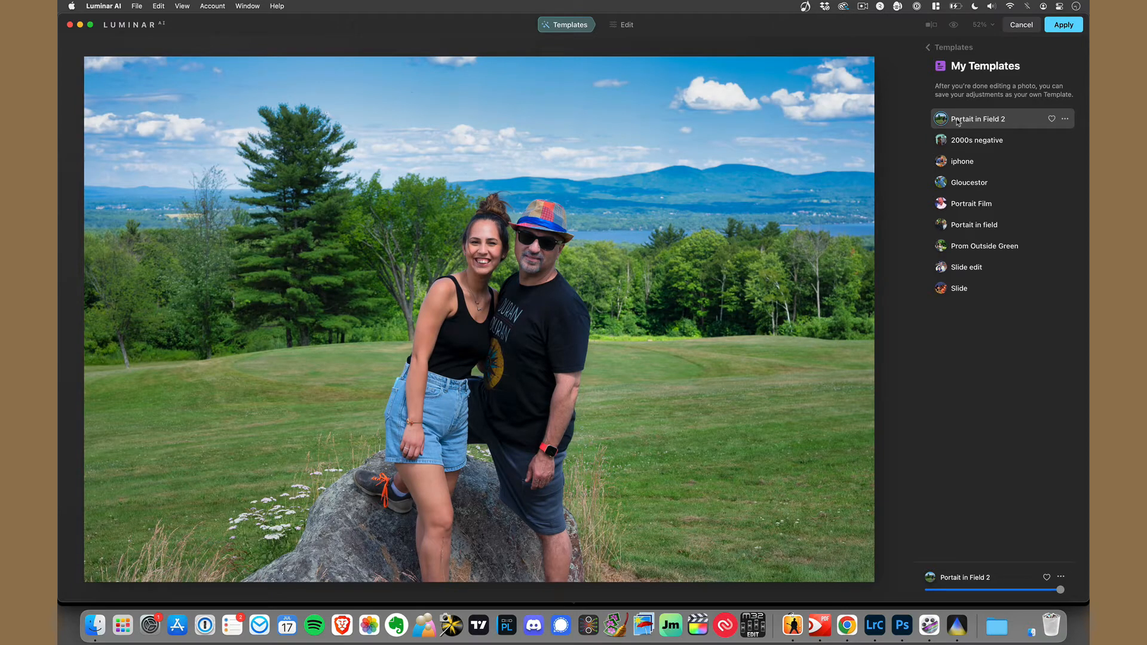
click(958, 120)
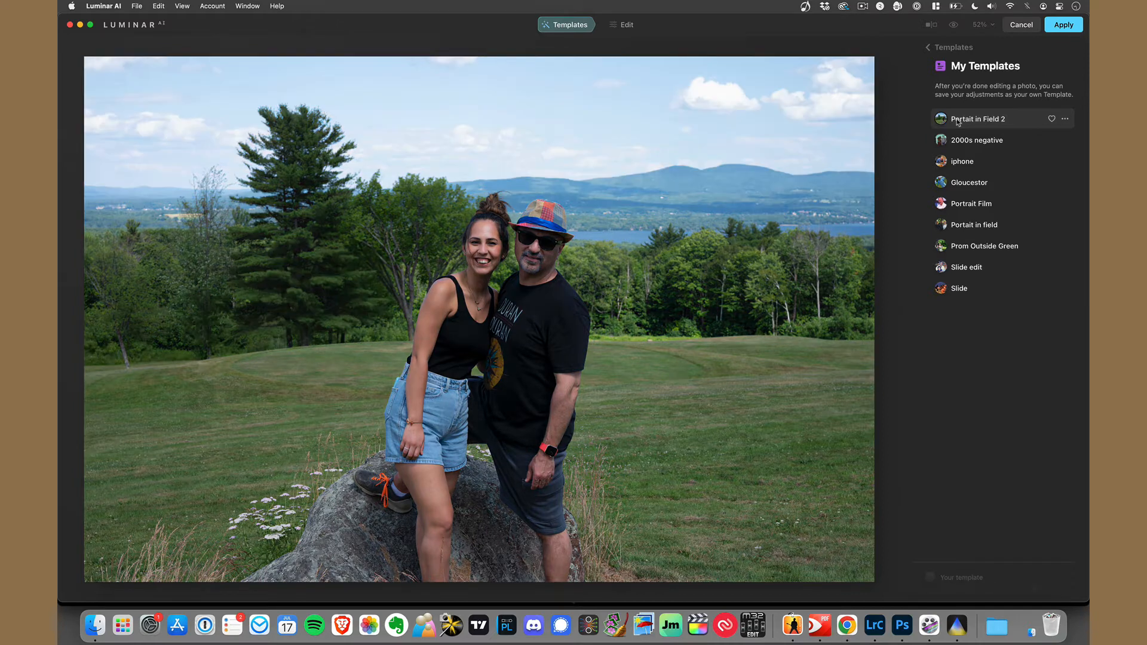
Enhance the photo with Accent at 57 and Sky Enhancer at 69
click(621, 25)
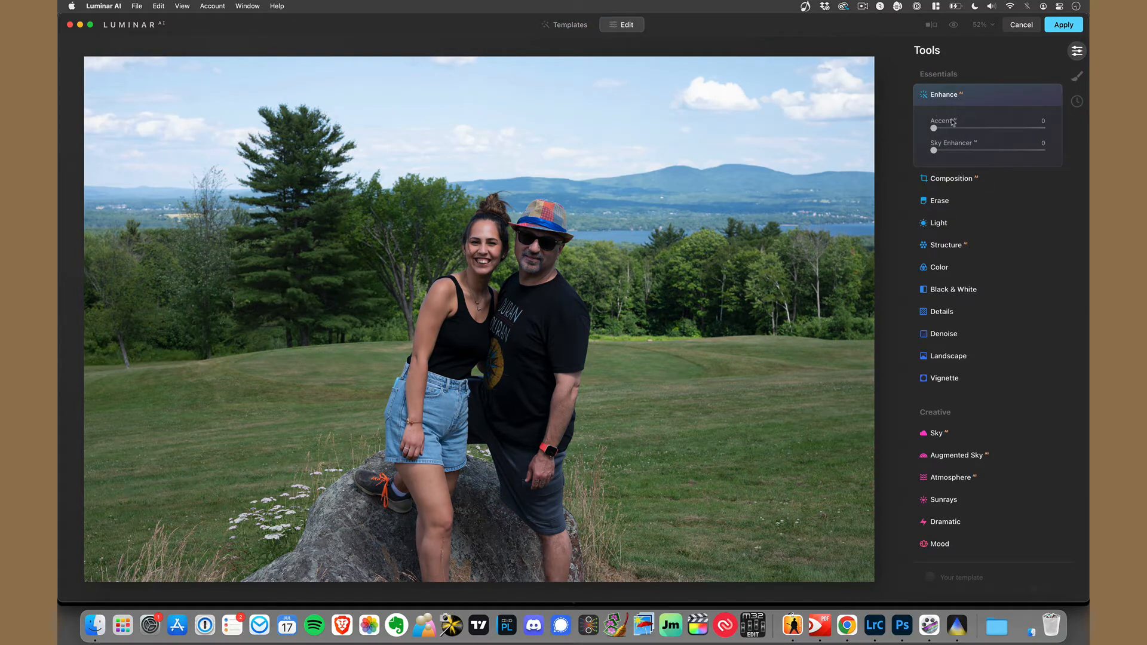
drag(934, 128, 1005, 135)
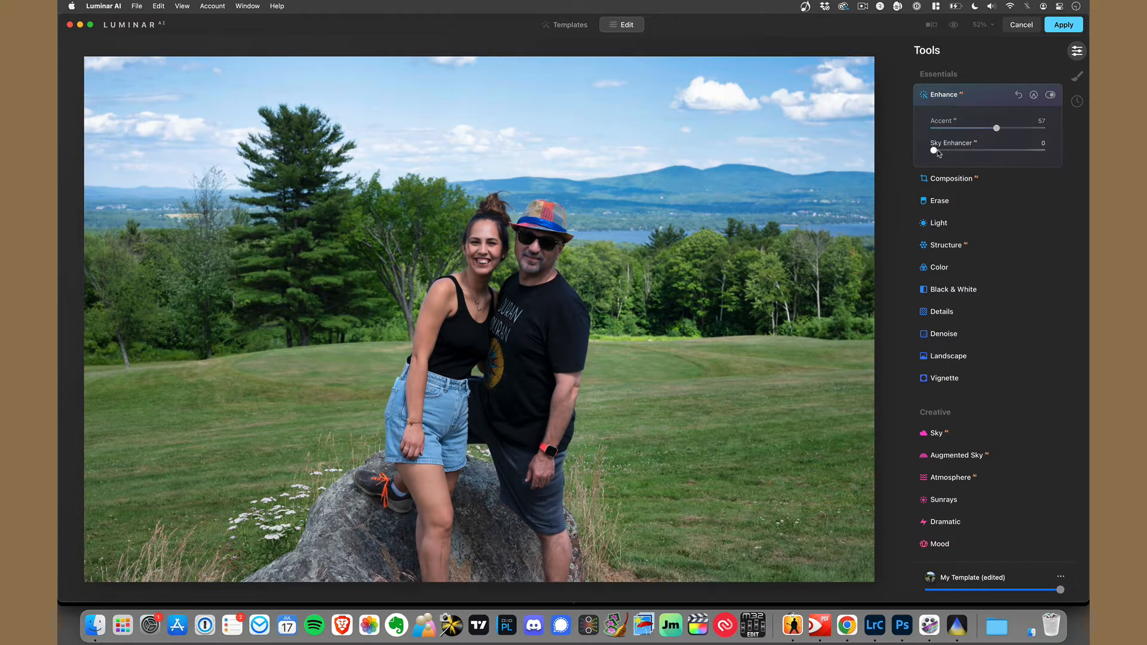
drag(937, 153, 1014, 155)
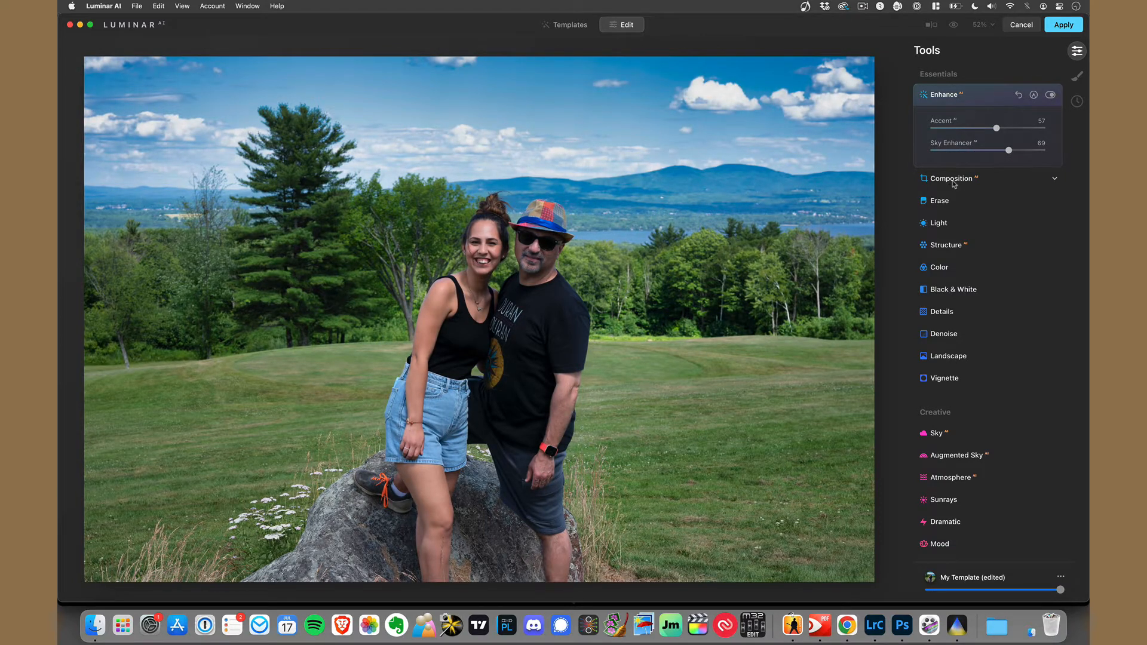
Crop the photo to a 4:3 ratio with the Composition tool
scroll(797, 233, down, 2)
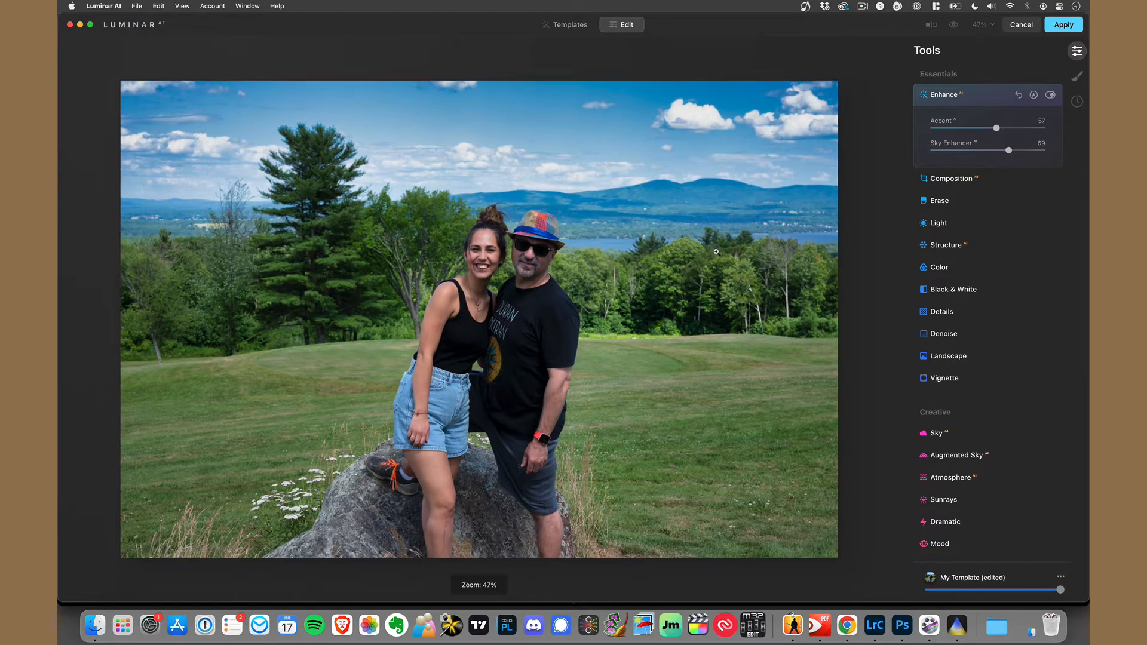
click(952, 178)
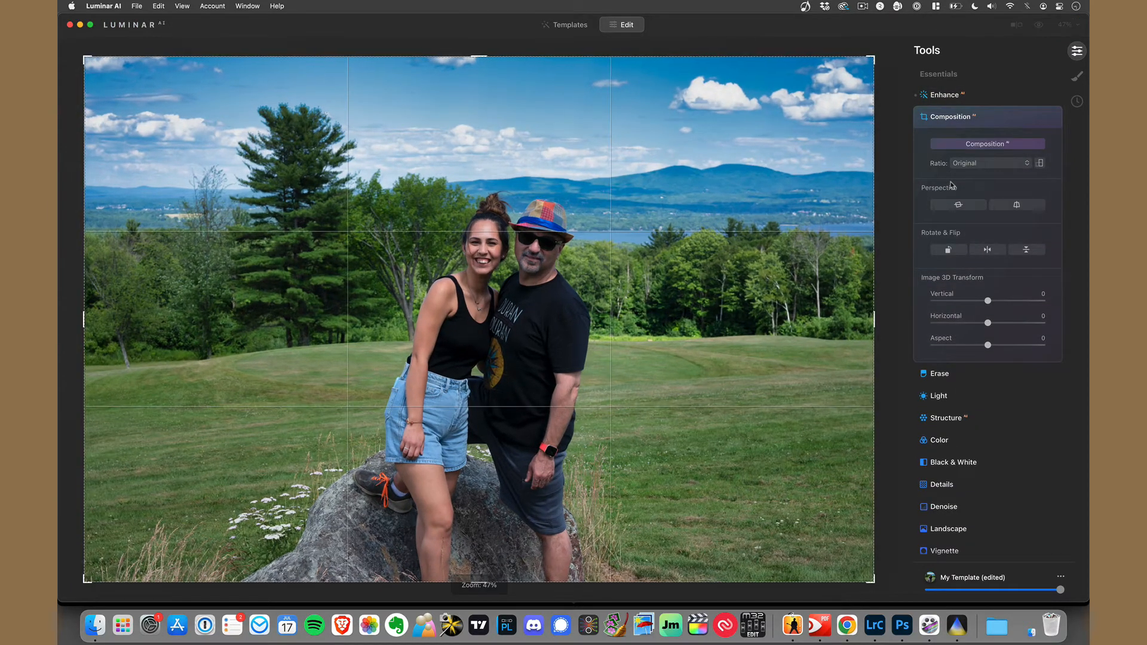
click(976, 165)
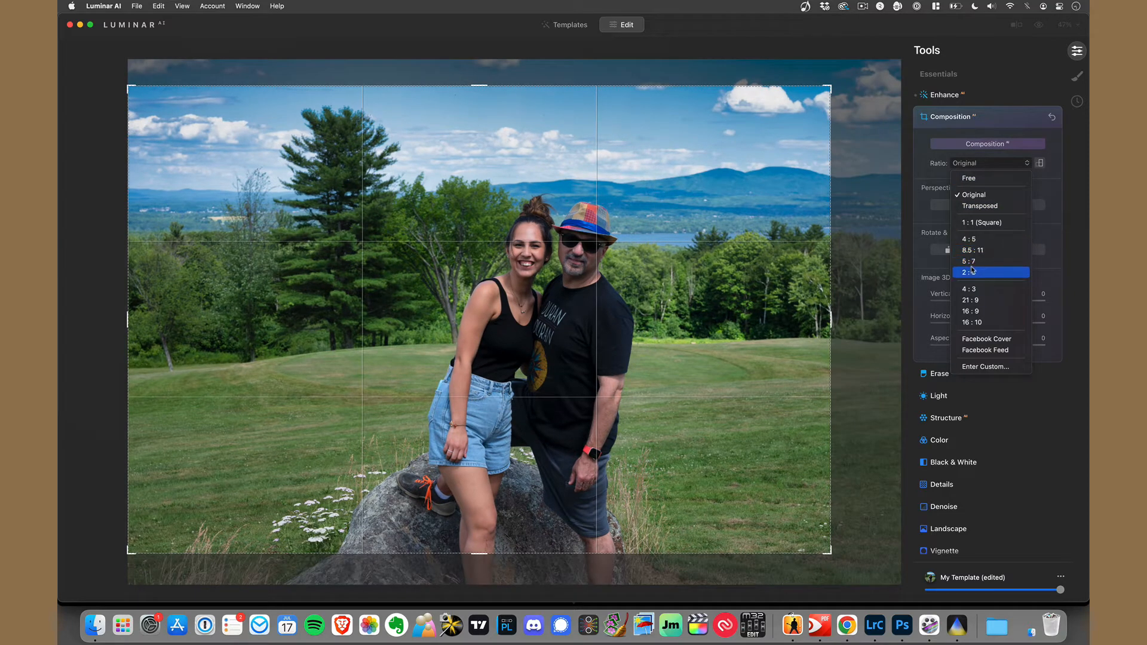
click(969, 289)
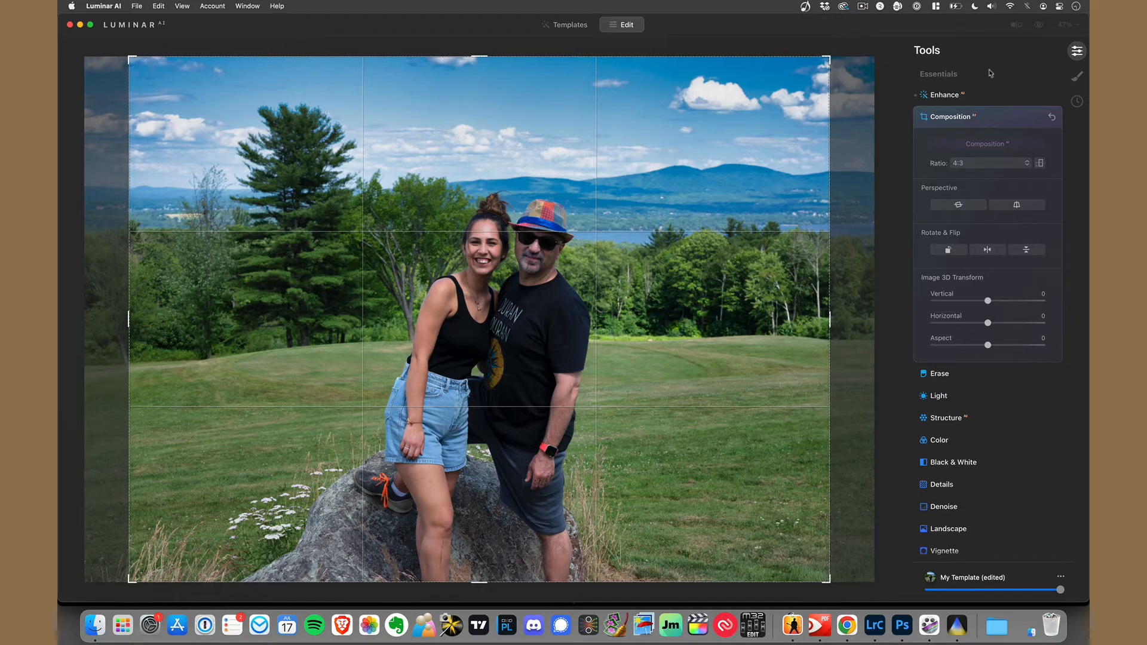
key(Return)
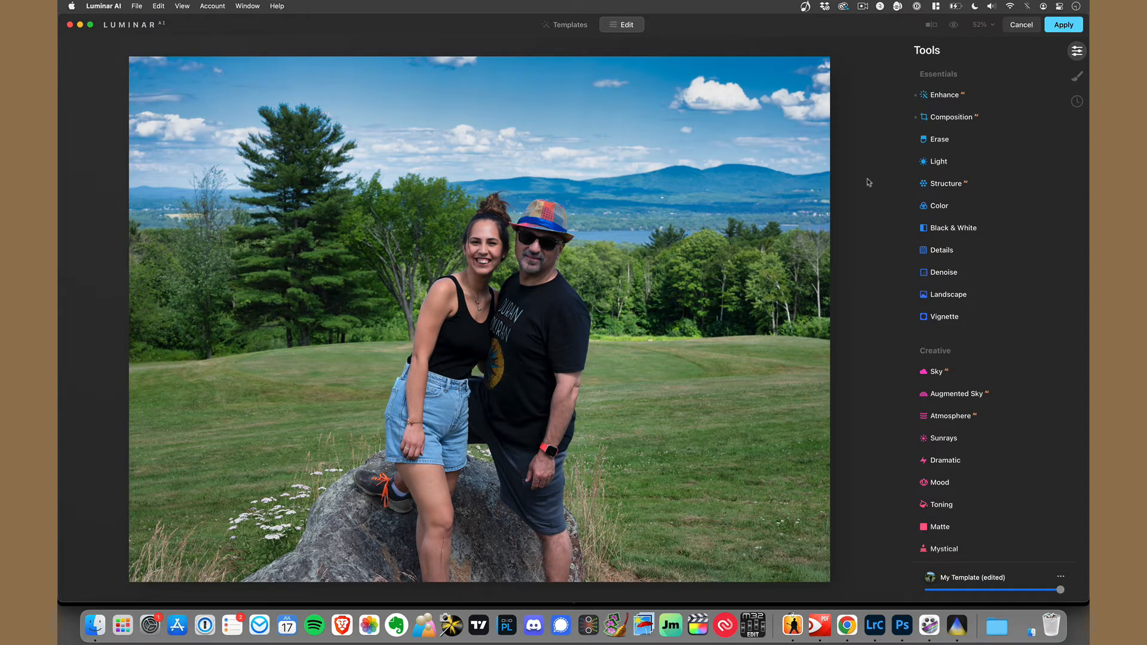
click(936, 167)
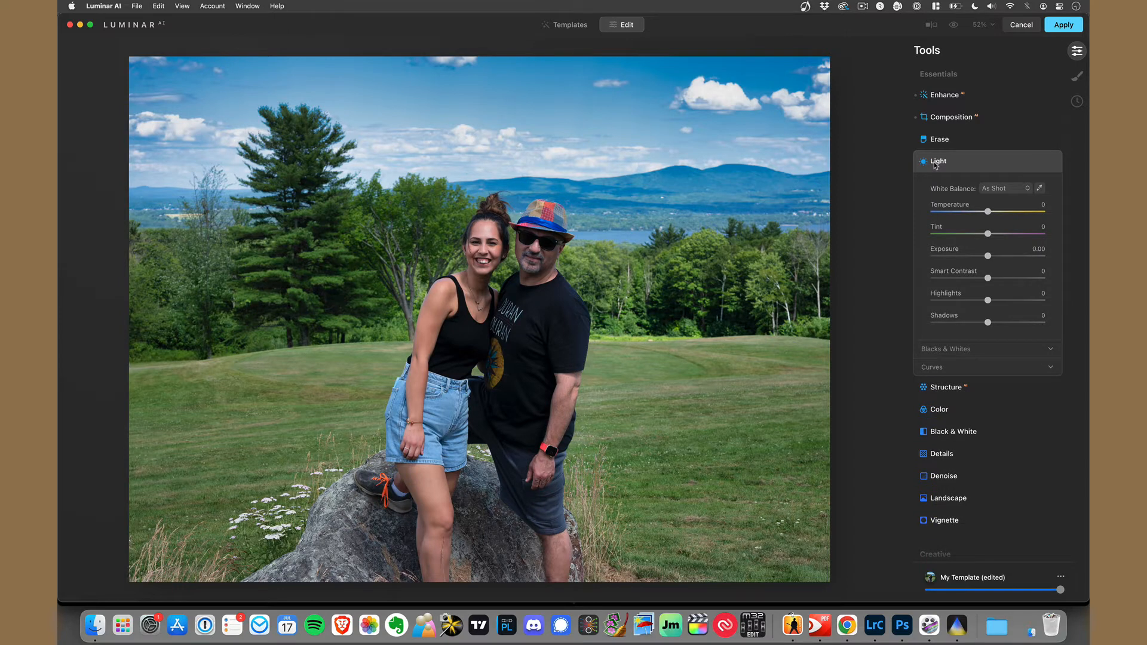
click(937, 166)
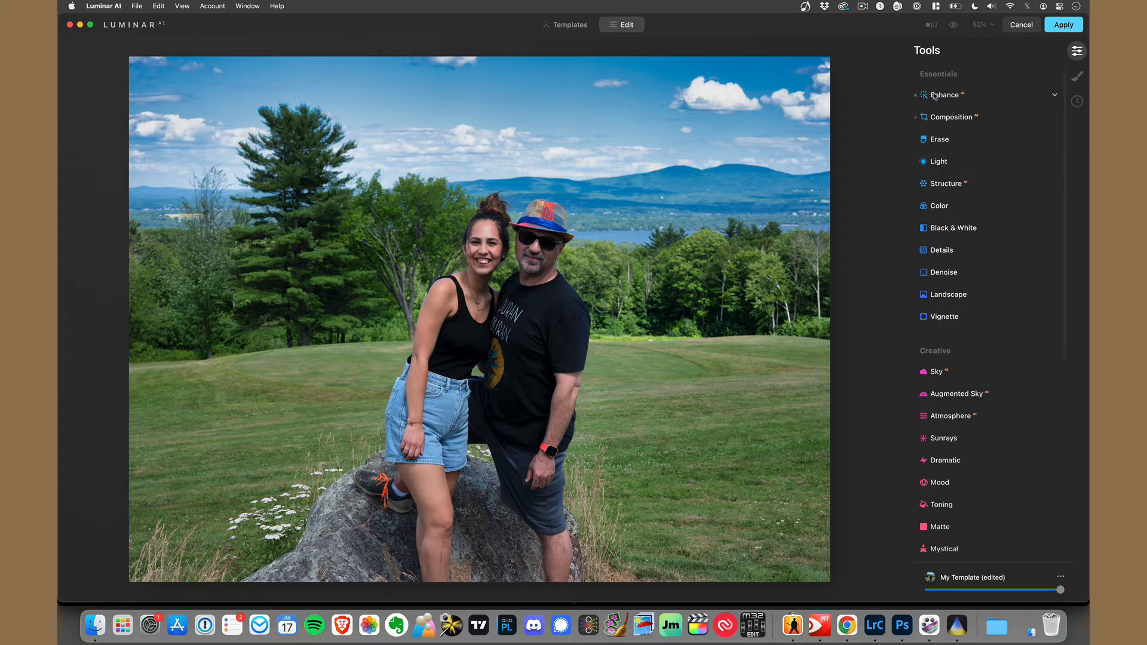
scroll(941, 197, down, 3)
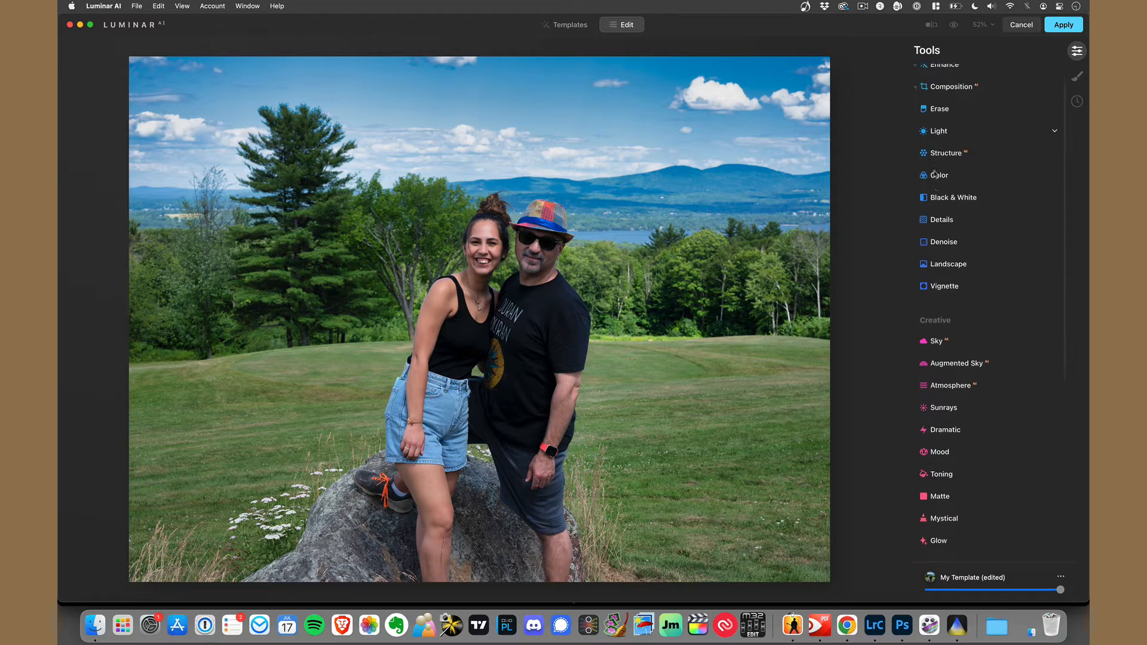
click(574, 218)
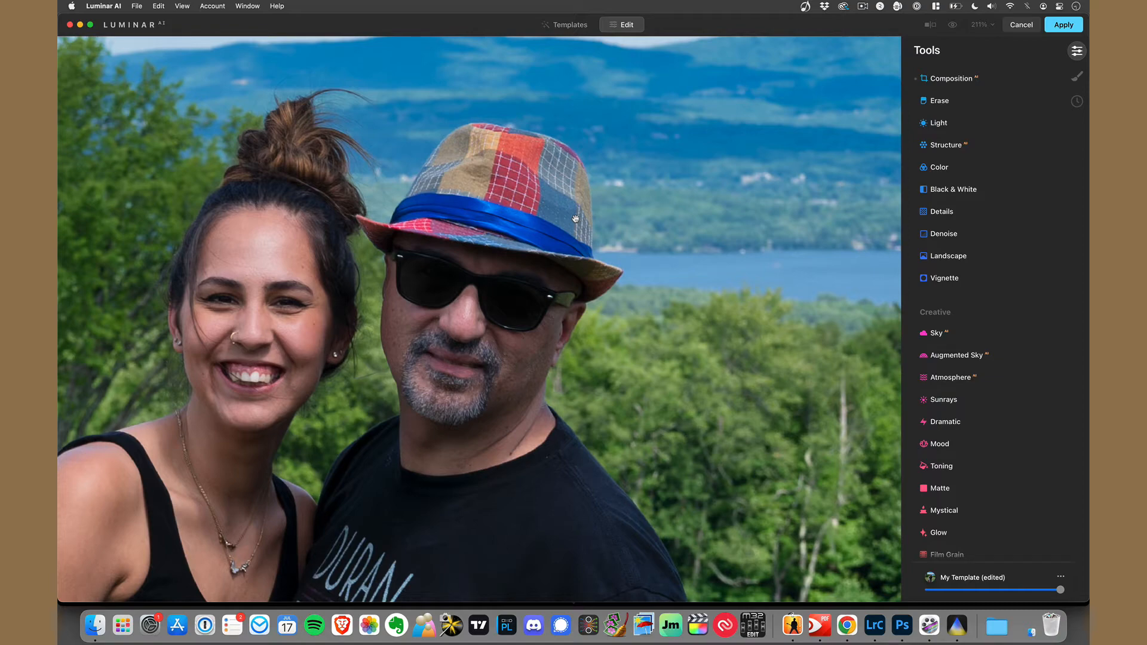
scroll(576, 229, down, 5)
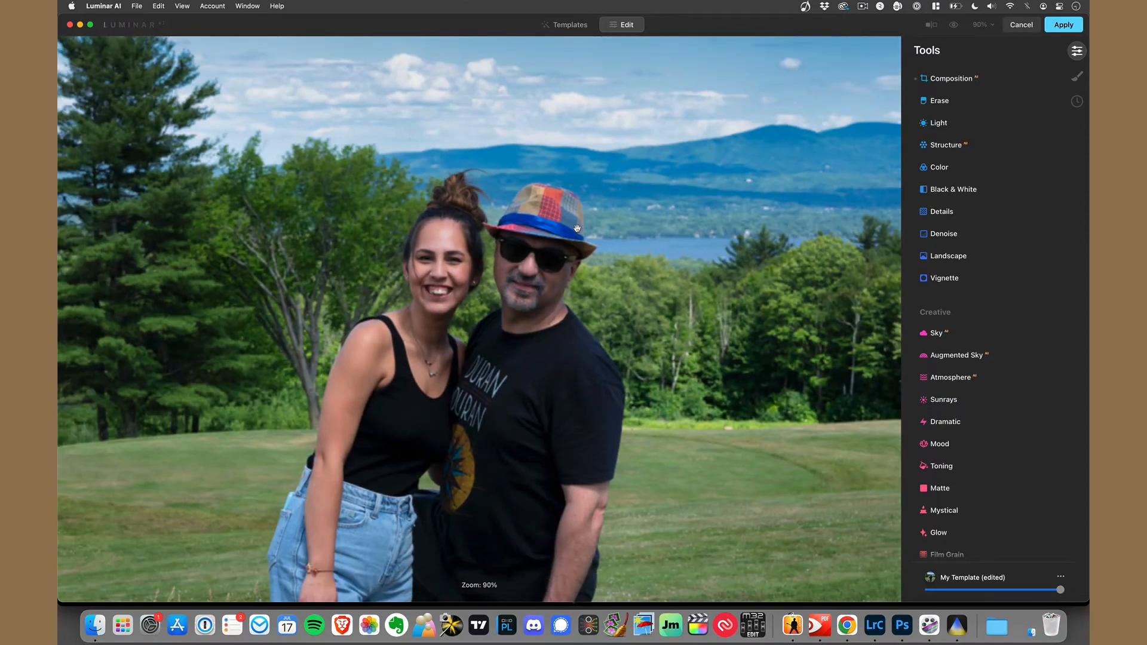
scroll(577, 228, down, 3)
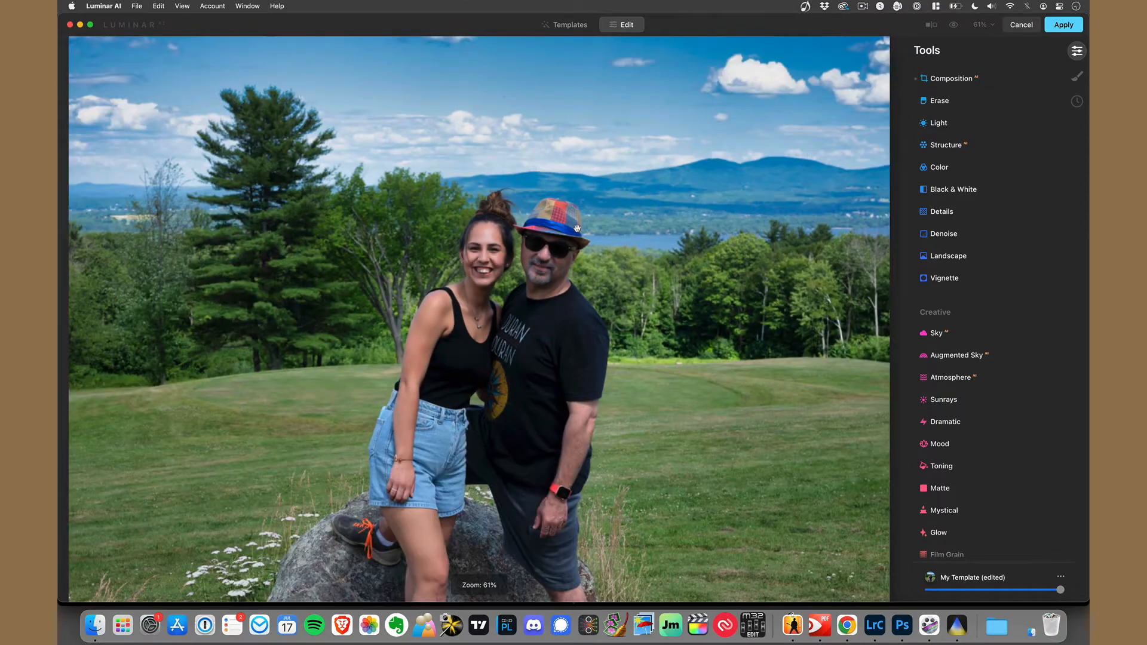
Adjust the Structure amount of the photo slightly and close the tool
click(944, 145)
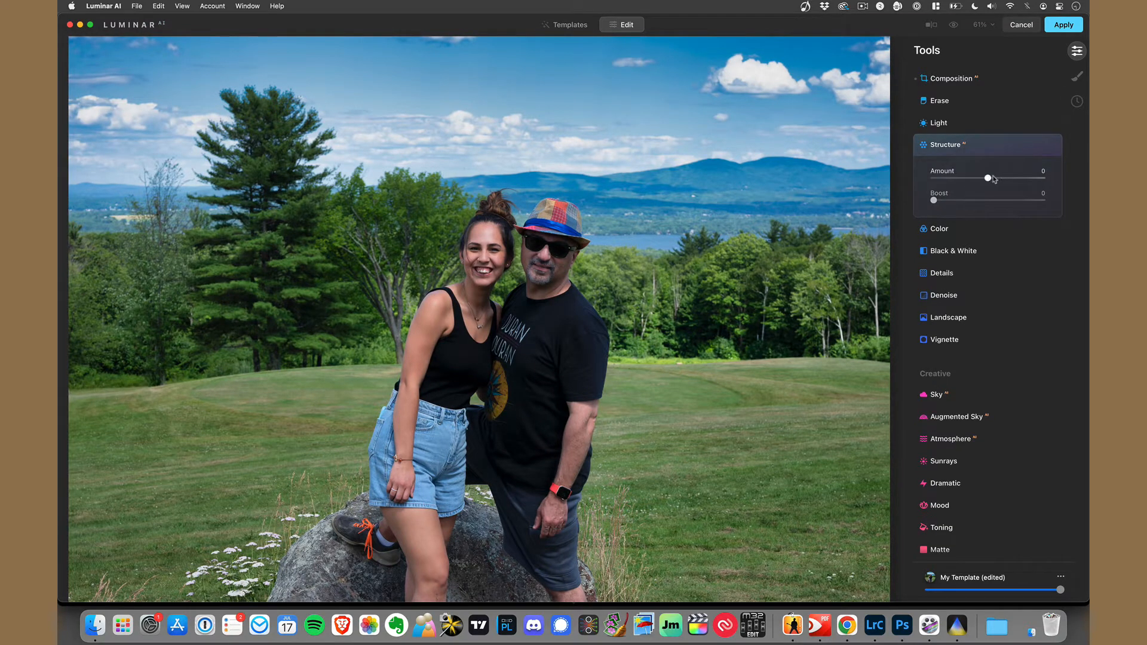
mouse_move(988, 179)
mouse_down()
mouse_move(1016, 179)
mouse_move(947, 181)
mouse_move(1006, 180)
mouse_move(992, 186)
mouse_up()
click(1050, 145)
click(945, 153)
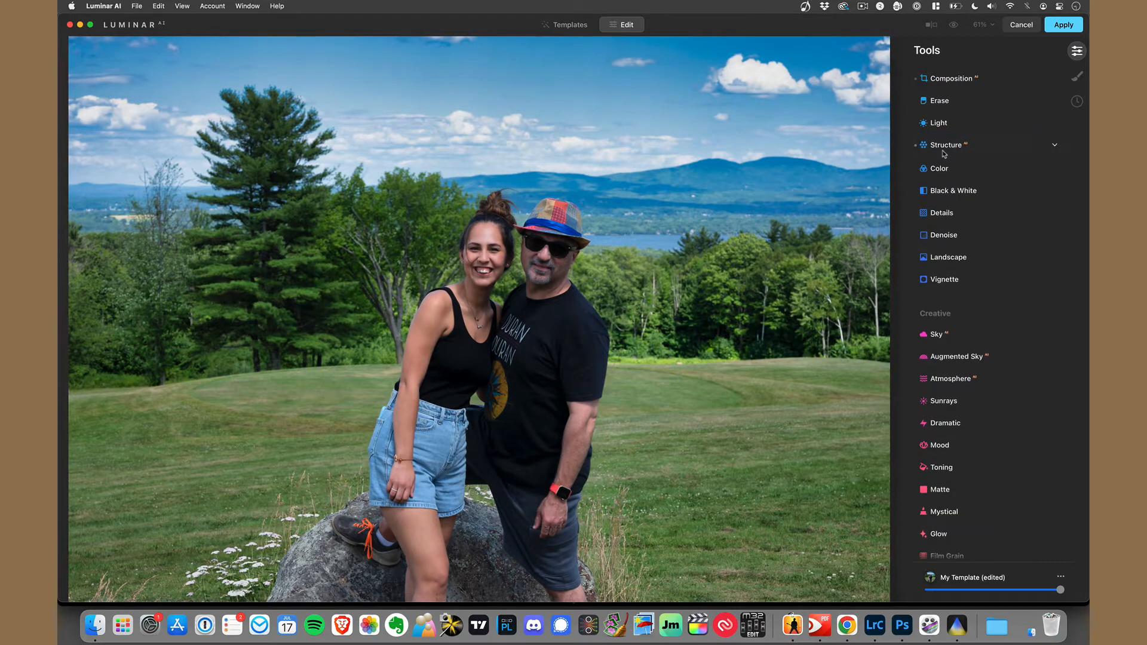
Set the Landscape tool's Dehaze to 26 and Foliage Enhancer to 14
click(944, 257)
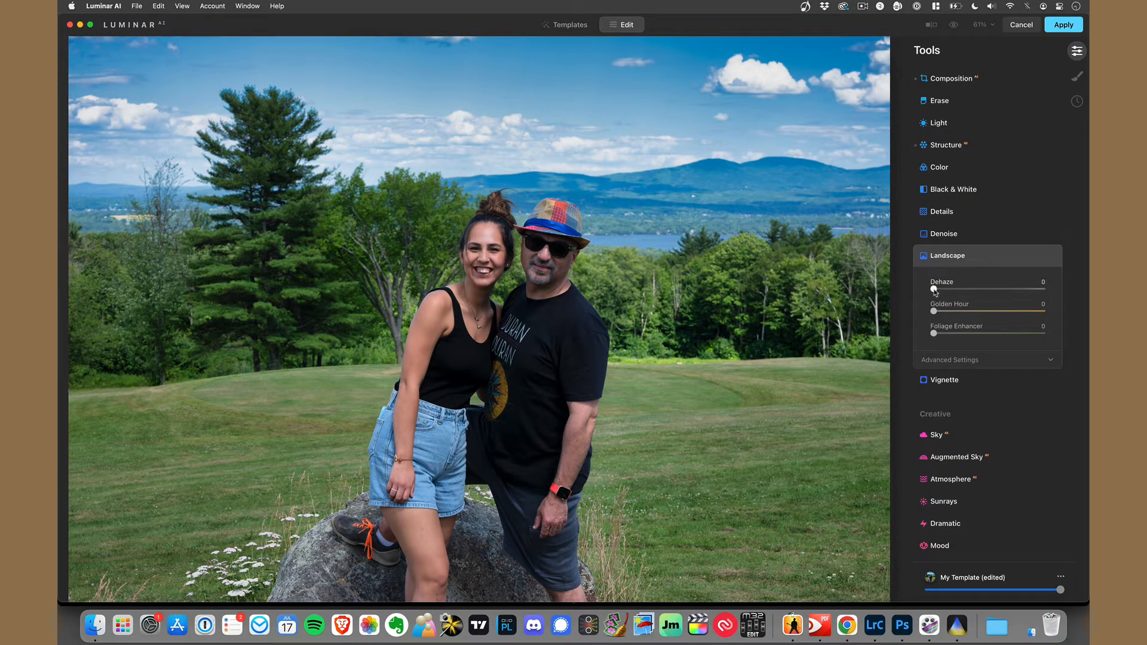
drag(935, 291, 1021, 293)
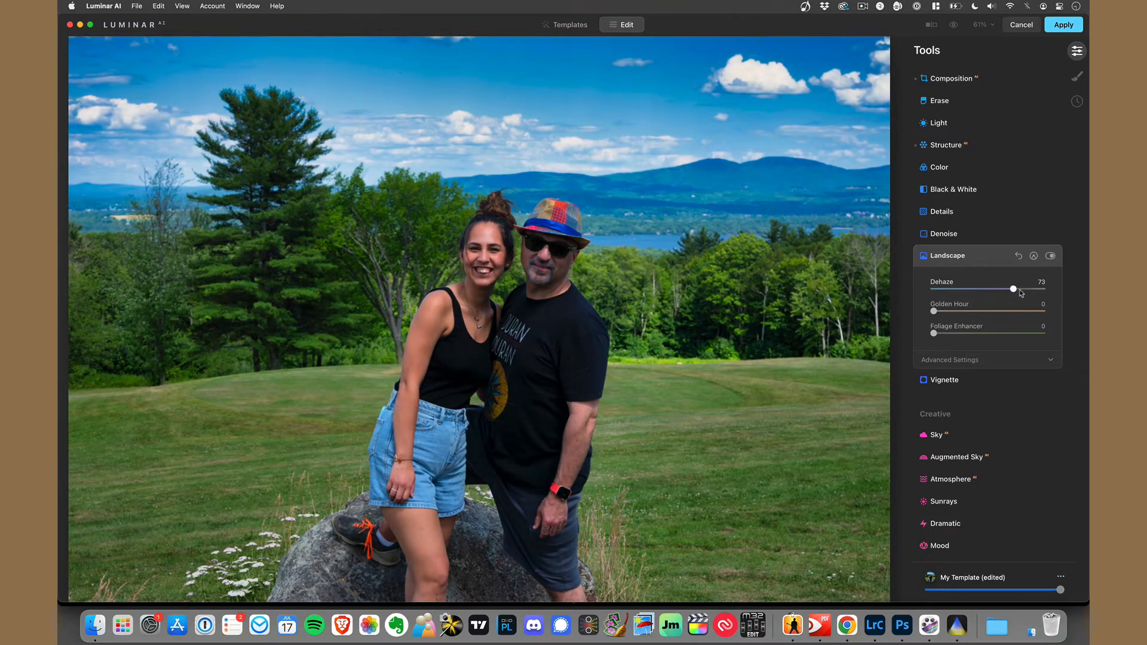
drag(1019, 291, 967, 295)
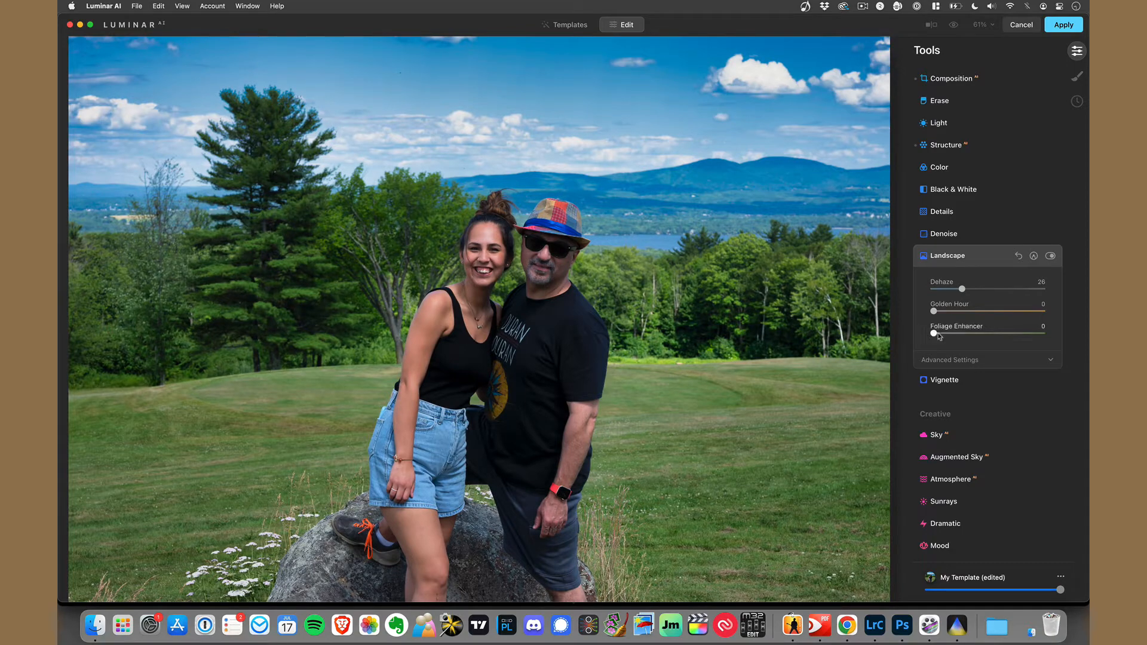
mouse_move(938, 337)
mouse_down()
mouse_move(1069, 342)
mouse_move(934, 344)
mouse_move(955, 342)
mouse_up()
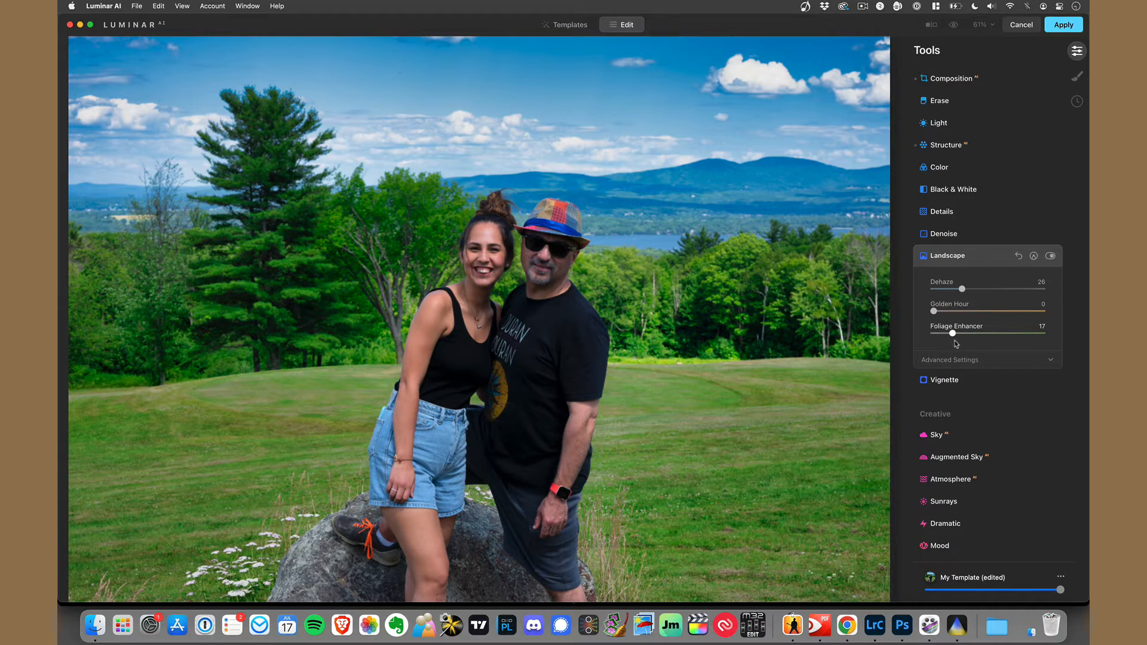
Compare the edited photo with the original by sweeping the before/after divider across the whole image
click(936, 24)
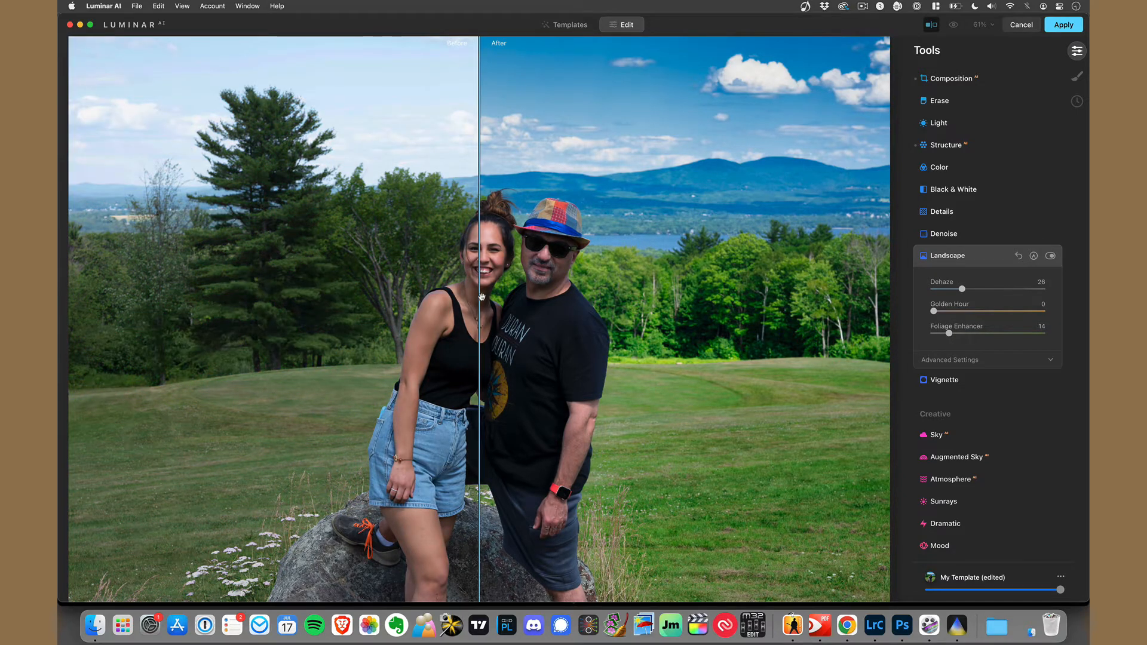
drag(479, 297, 849, 323)
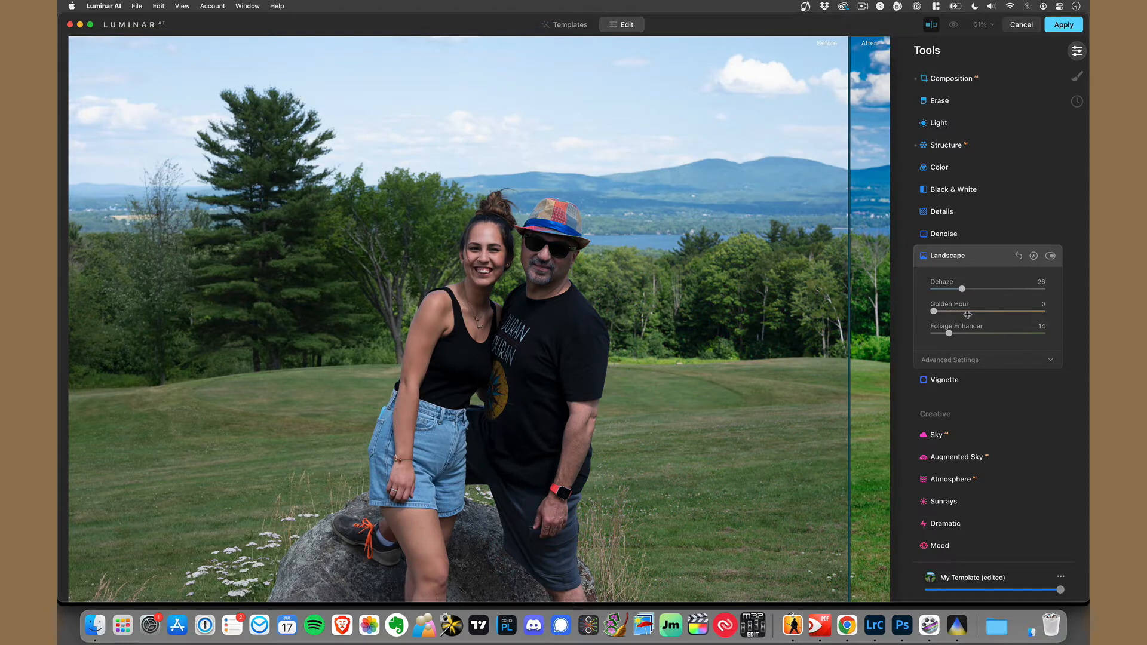
drag(968, 315, 59, 382)
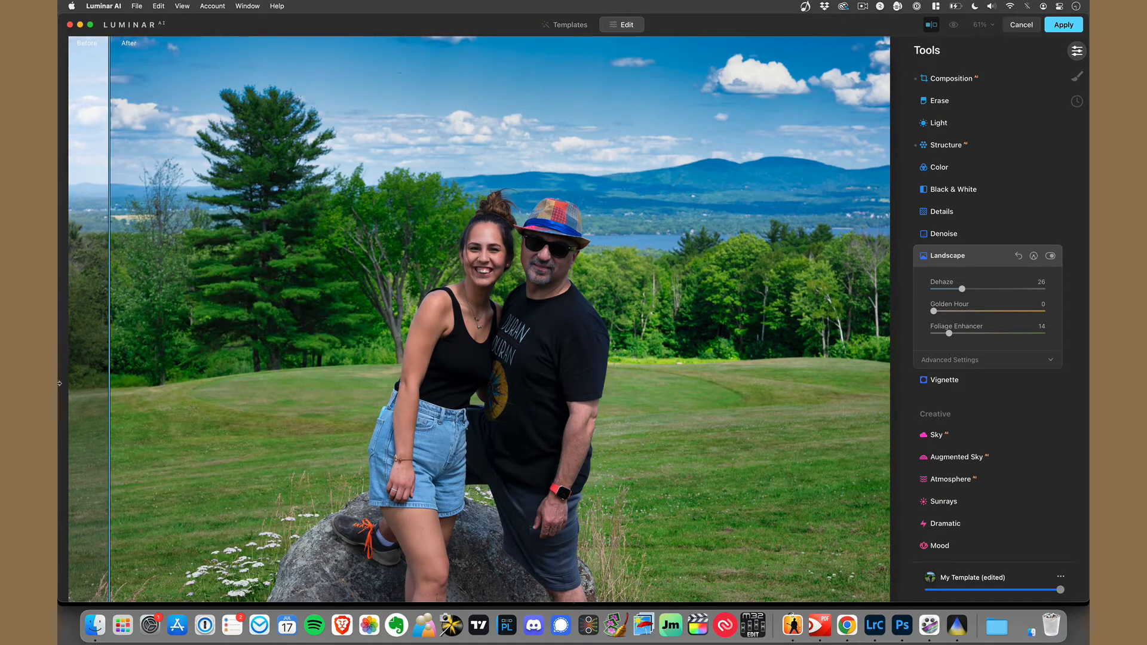
click(931, 25)
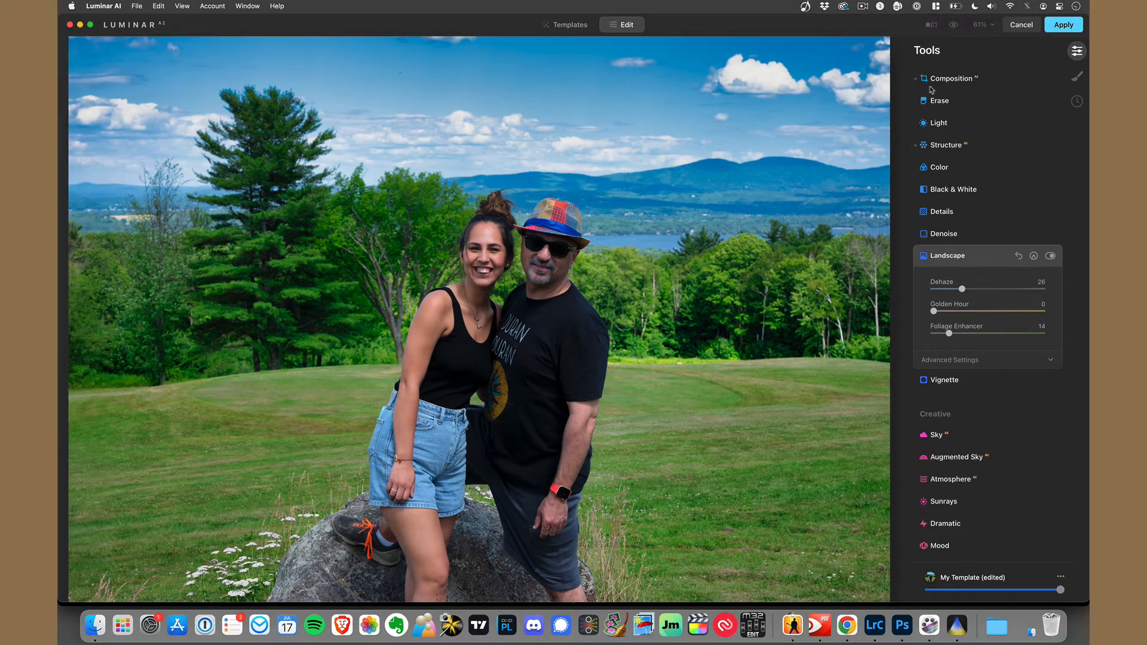
Brighten the couple's faces by setting Face Light to 9 in the Face tool
click(942, 257)
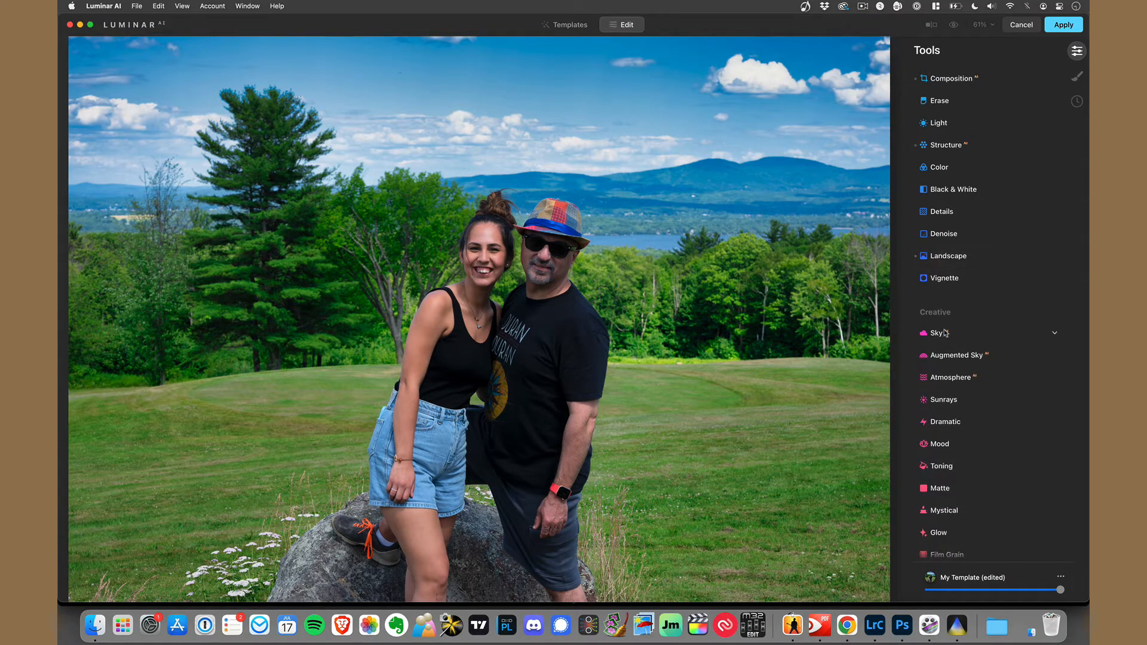
scroll(945, 322, down, 5)
scroll(945, 332, down, 3)
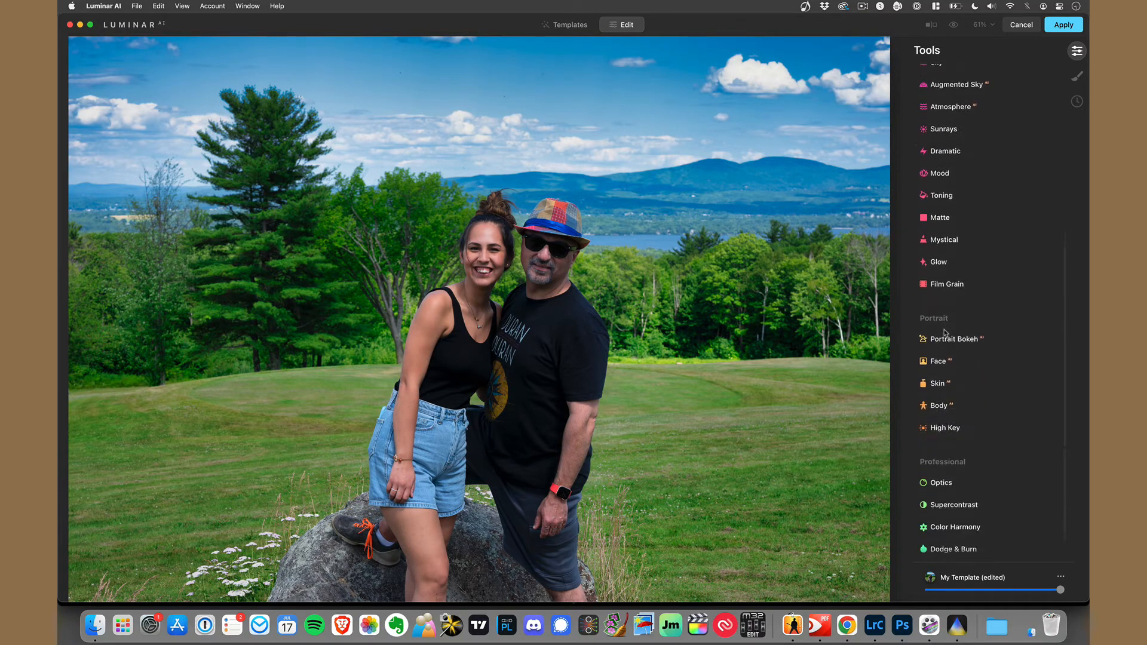
click(936, 362)
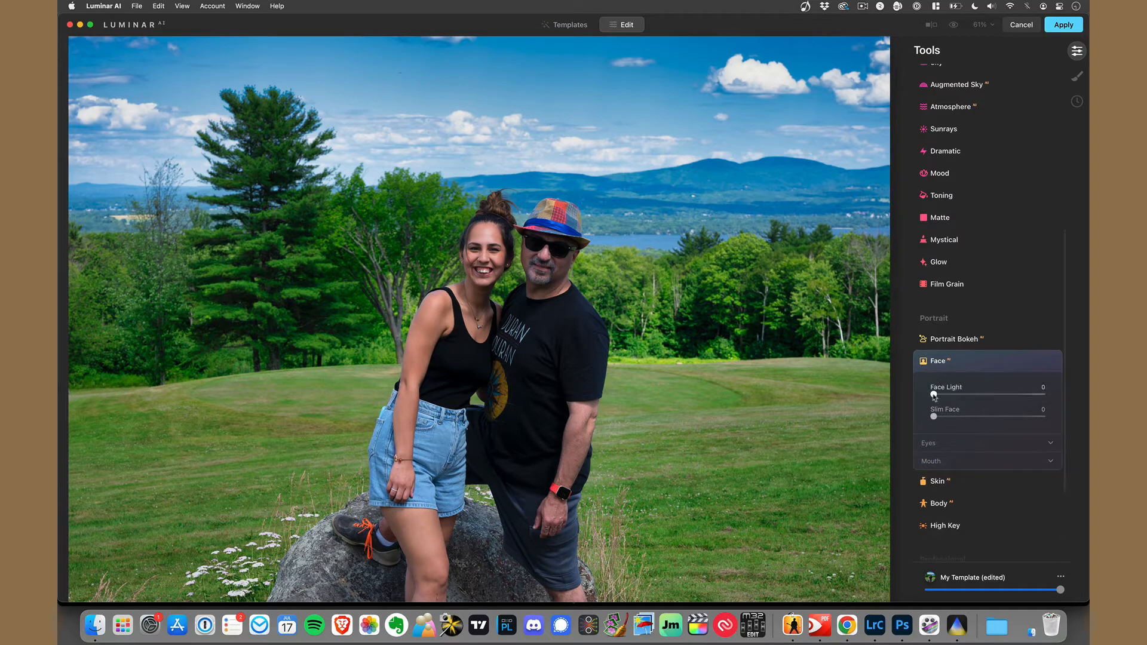
drag(933, 395, 1014, 399)
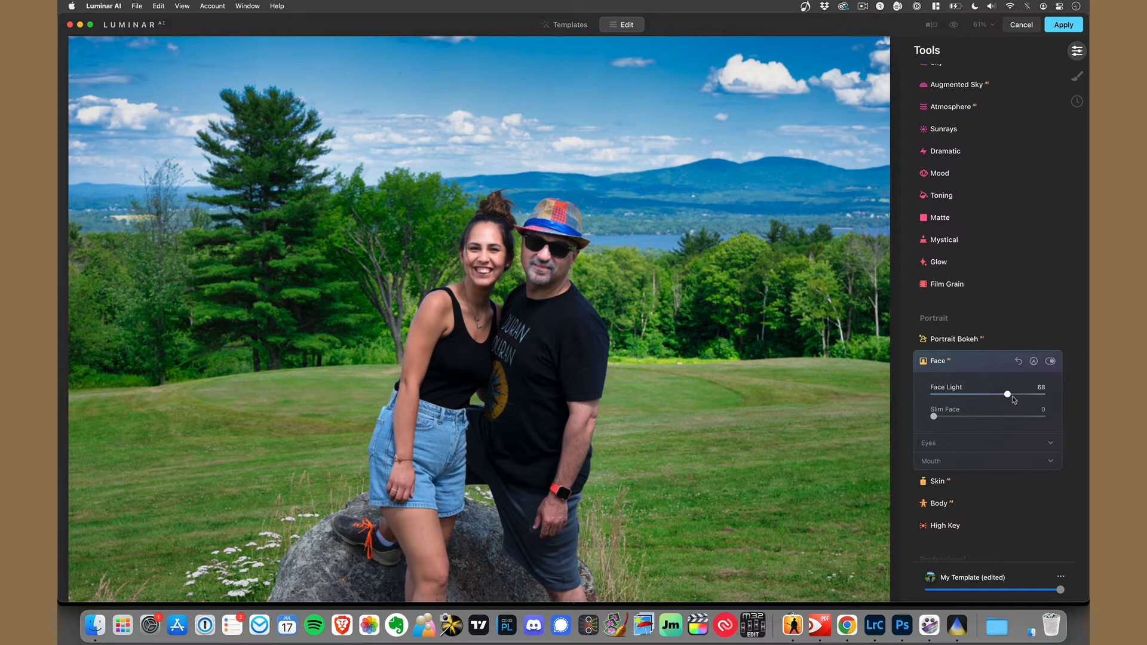
drag(1013, 400, 945, 404)
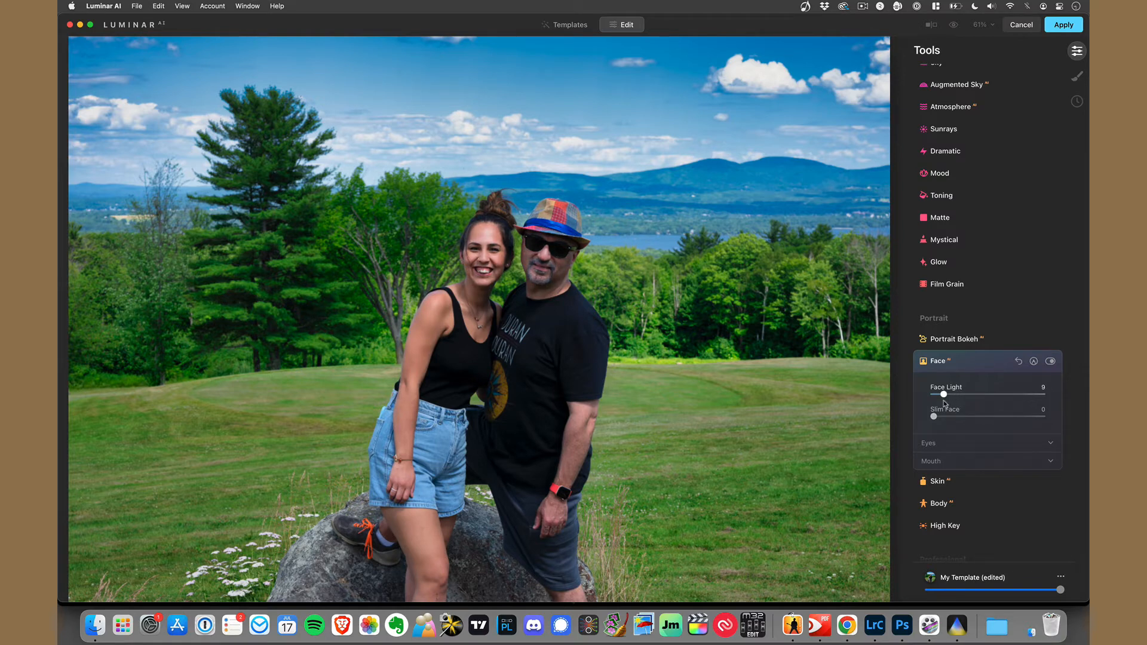
Add a Basic local masking adjustment to the photo and keep Paint Mask as its mask type
click(1077, 76)
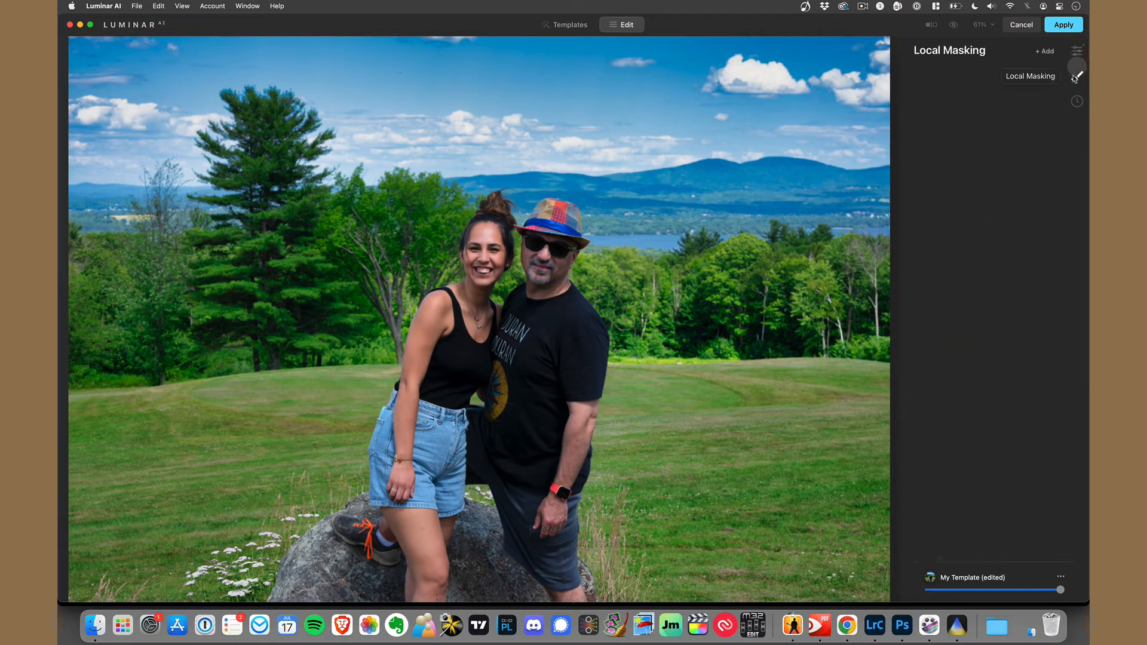
click(1046, 51)
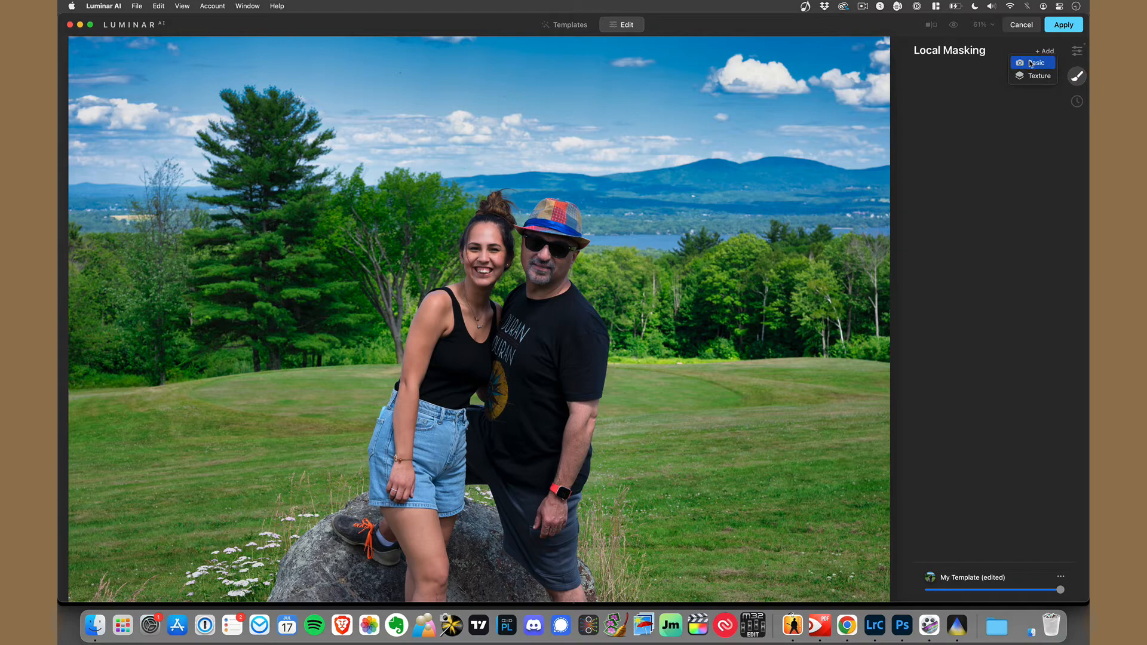
click(1030, 64)
click(990, 105)
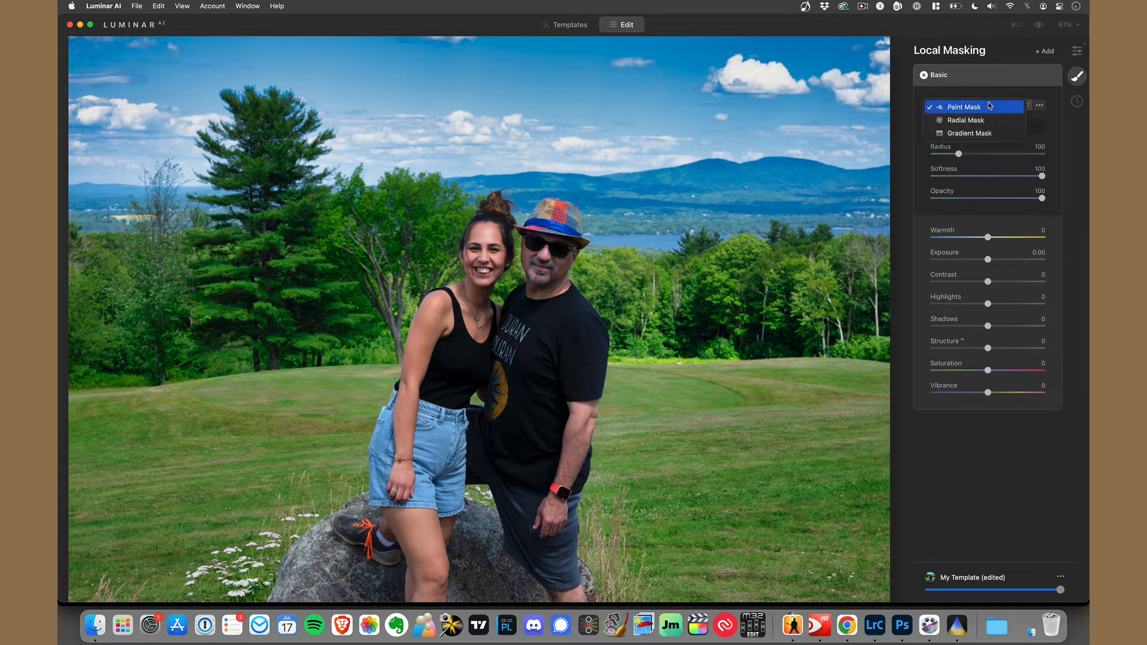
click(990, 106)
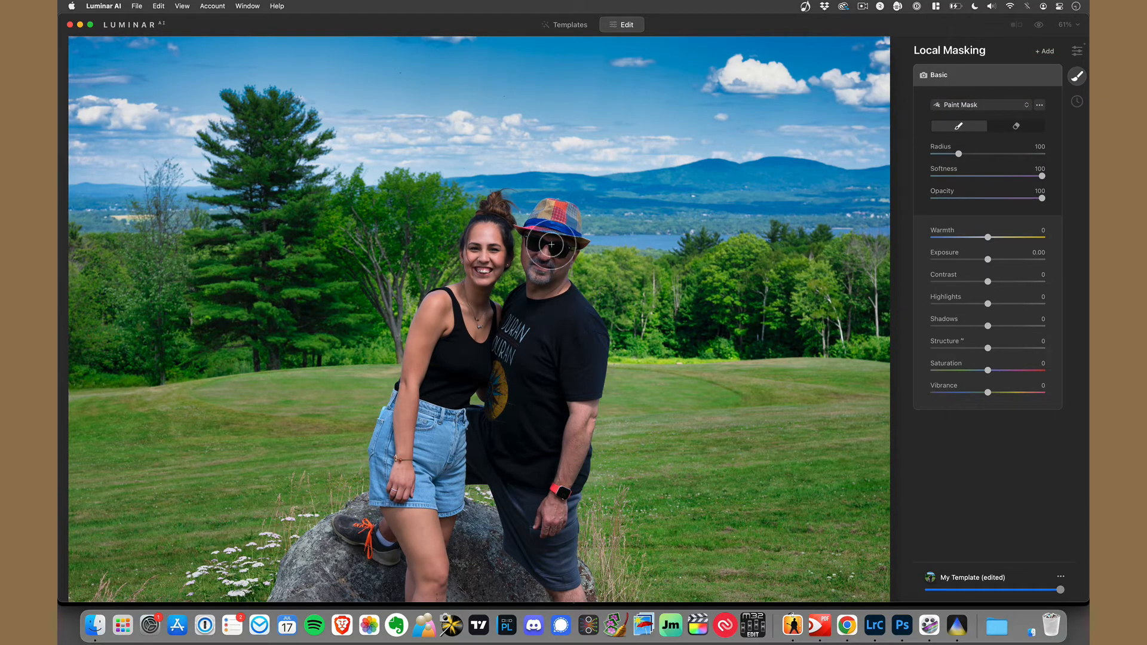
Paint the mask over the man's shaded face and erase a small spot near his nose
scroll(537, 239, up, 3)
scroll(537, 239, up, 5)
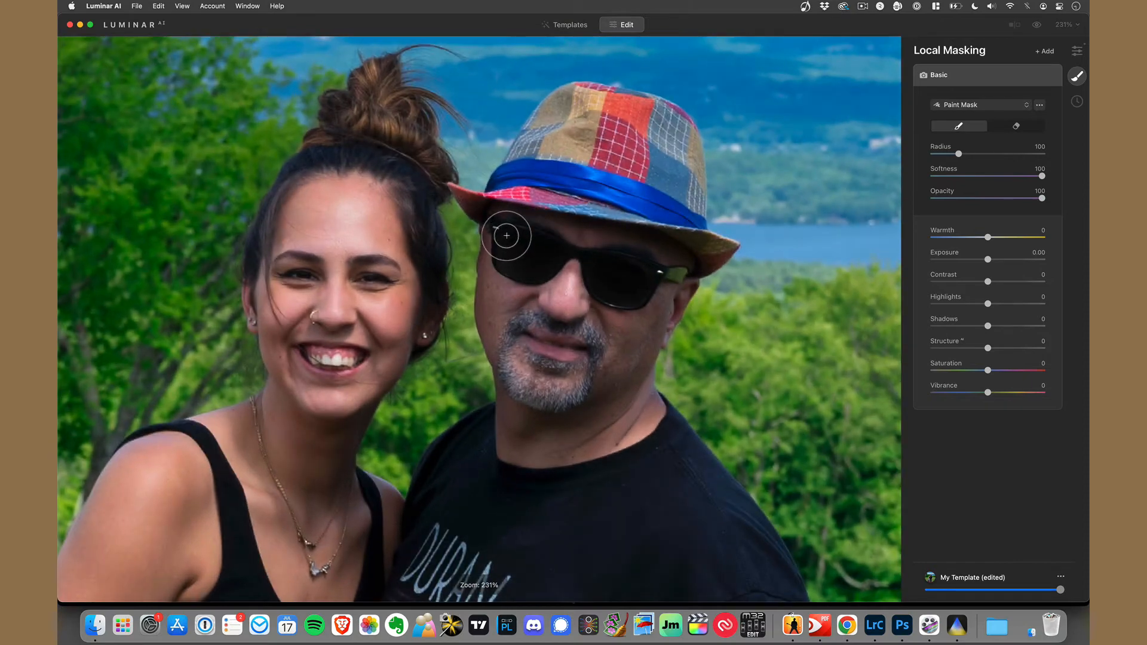
mouse_move(507, 235)
mouse_down()
mouse_move(659, 261)
mouse_move(665, 283)
mouse_move(659, 312)
mouse_move(506, 260)
mouse_move(607, 281)
mouse_move(644, 307)
mouse_move(633, 361)
mouse_move(512, 311)
mouse_move(508, 295)
mouse_move(524, 333)
mouse_move(571, 362)
mouse_move(631, 358)
mouse_move(570, 380)
mouse_move(512, 345)
mouse_up()
click(1017, 126)
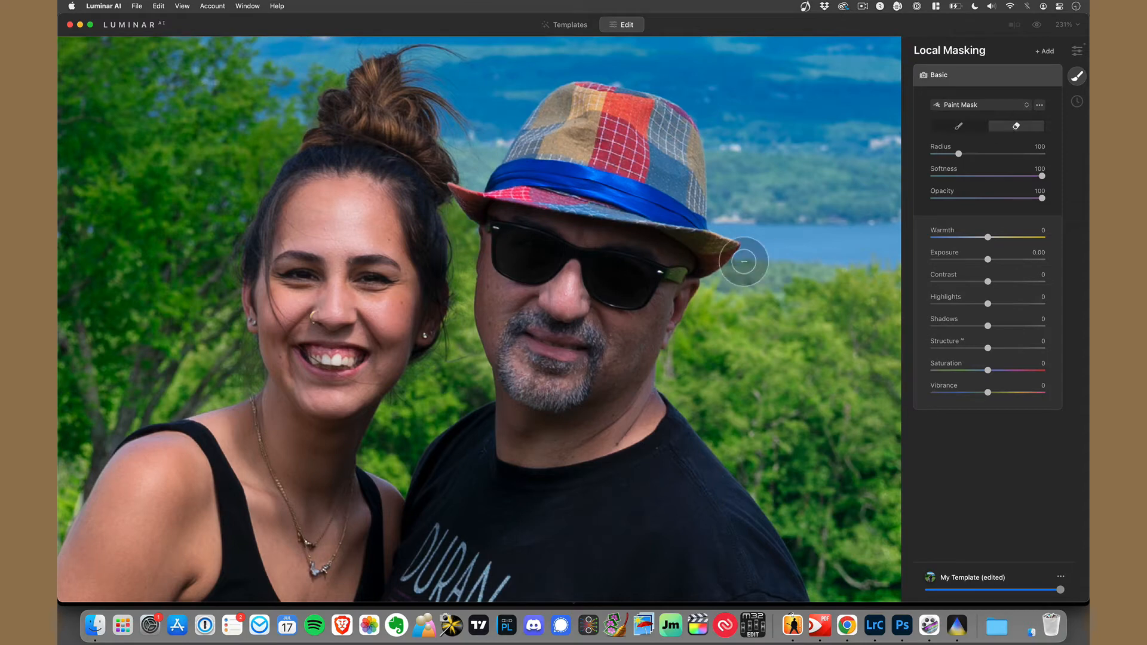
drag(564, 299, 566, 300)
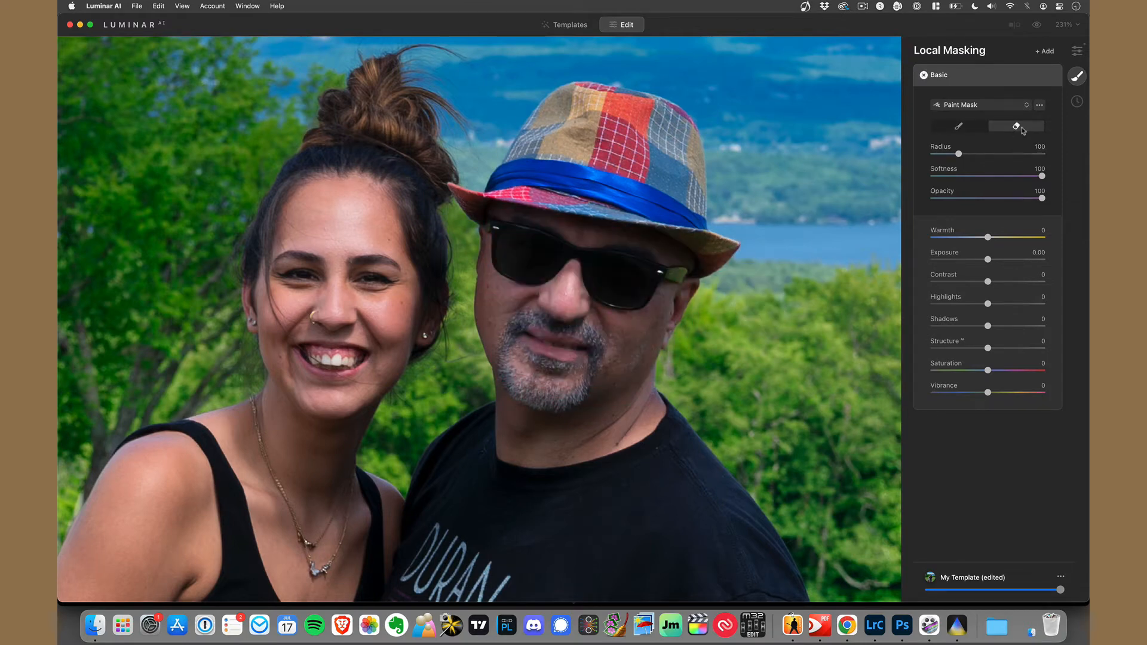
Set the masked area's Exposure to 0.82, then erase and repaint the mask between his sunglasses and hat brim
drag(990, 261, 999, 261)
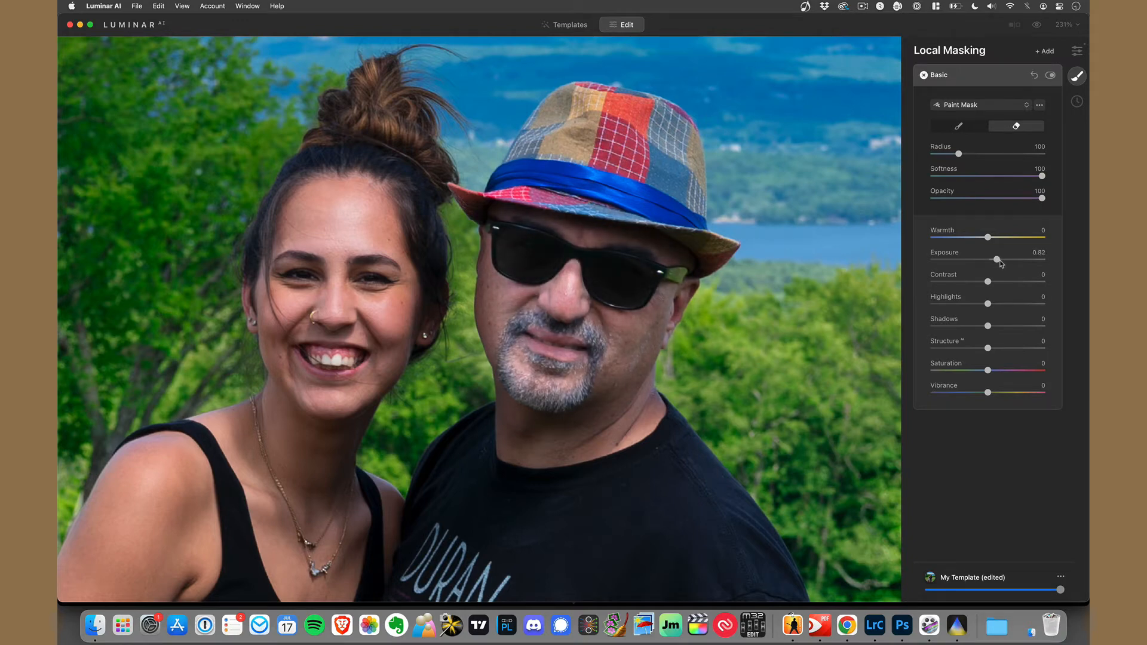
mouse_move(628, 242)
mouse_down()
mouse_move(657, 249)
mouse_move(609, 239)
mouse_move(660, 254)
mouse_move(604, 244)
mouse_move(687, 281)
mouse_up()
click(958, 126)
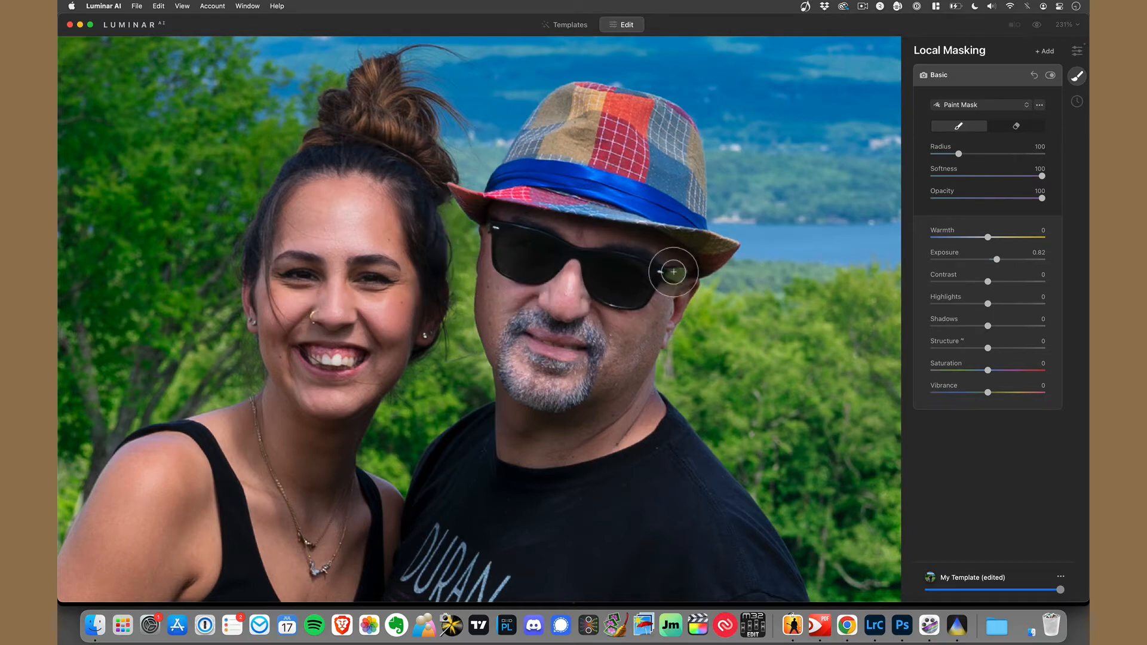
drag(676, 263, 699, 263)
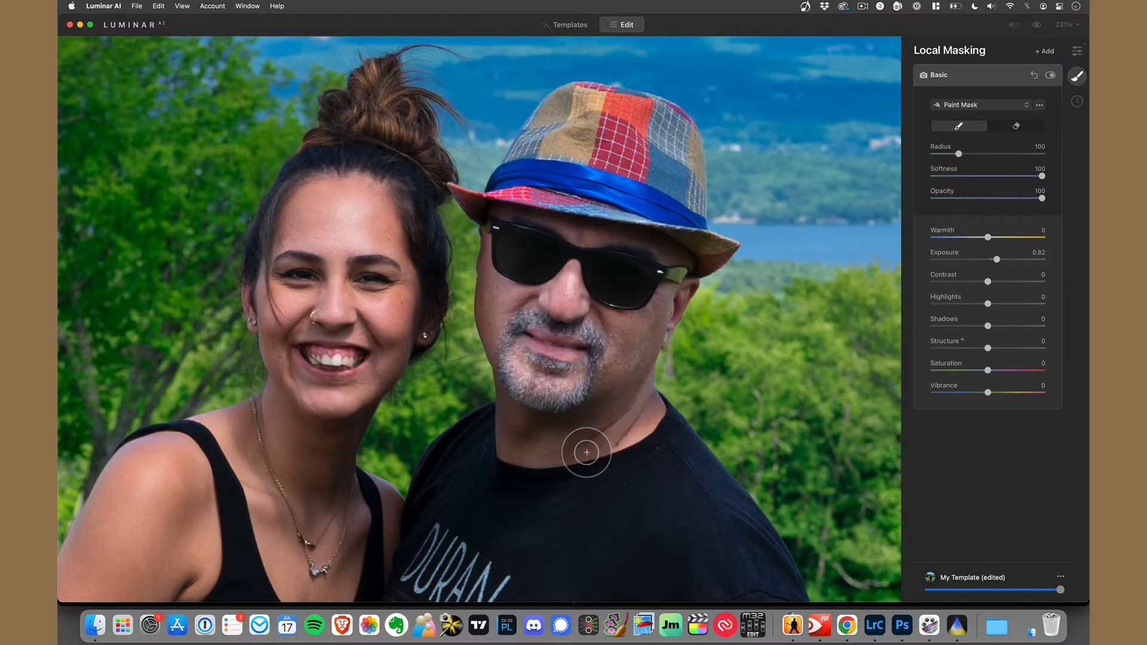
scroll(586, 452, down, 5)
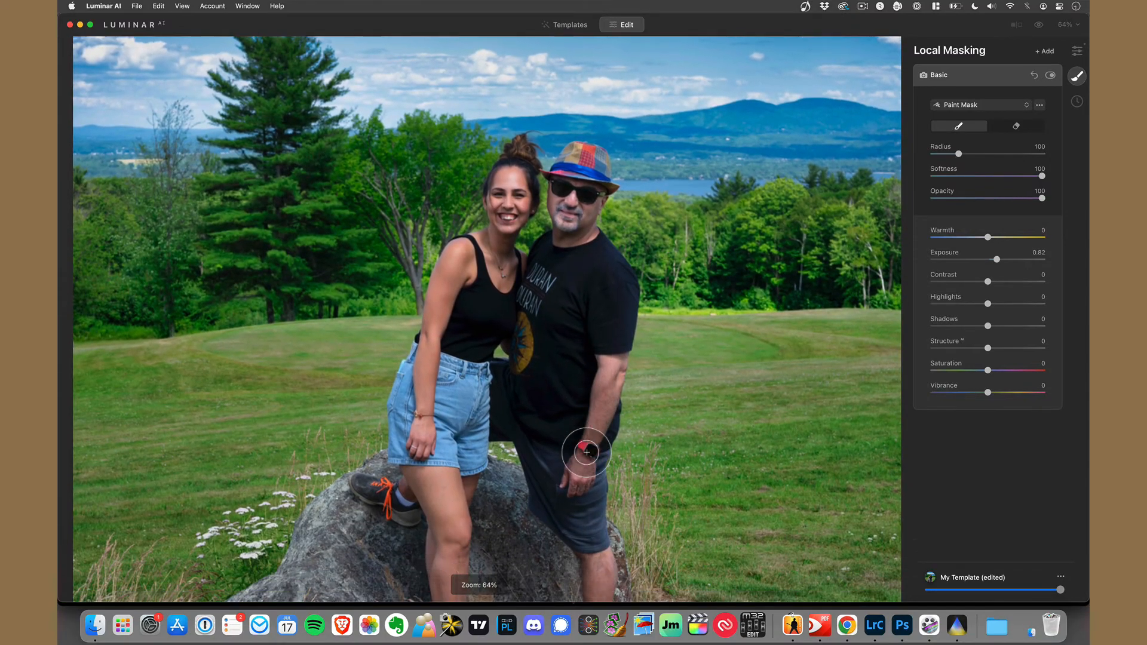
scroll(587, 452, down, 4)
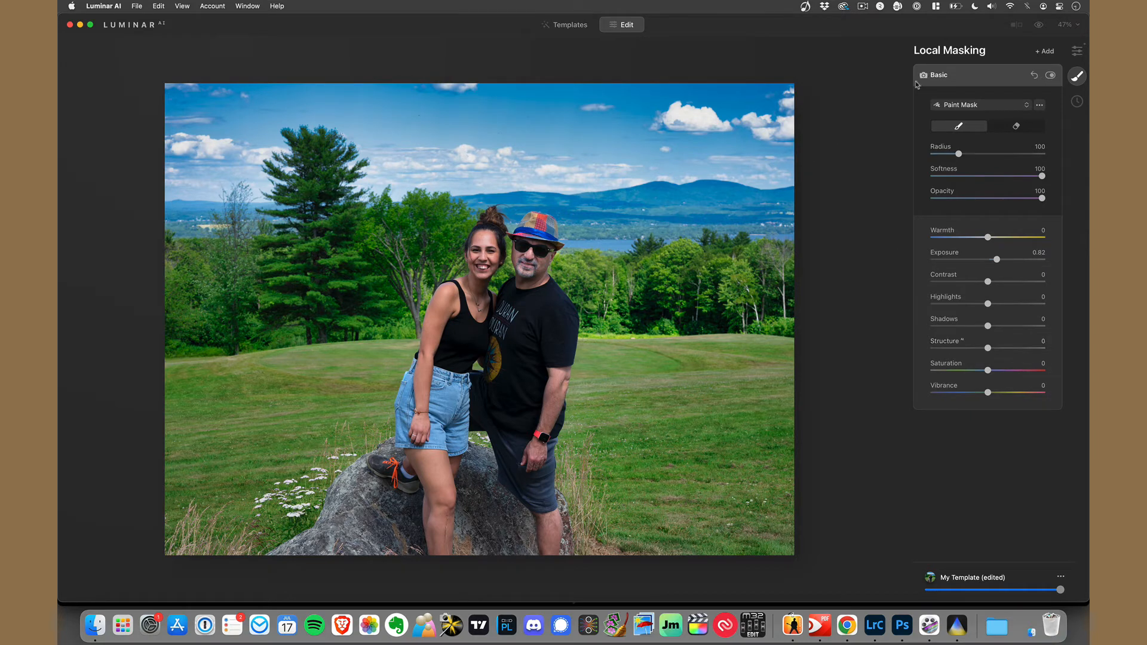
Save the photo's current adjustments as a custom template and show the saved templates
click(1076, 52)
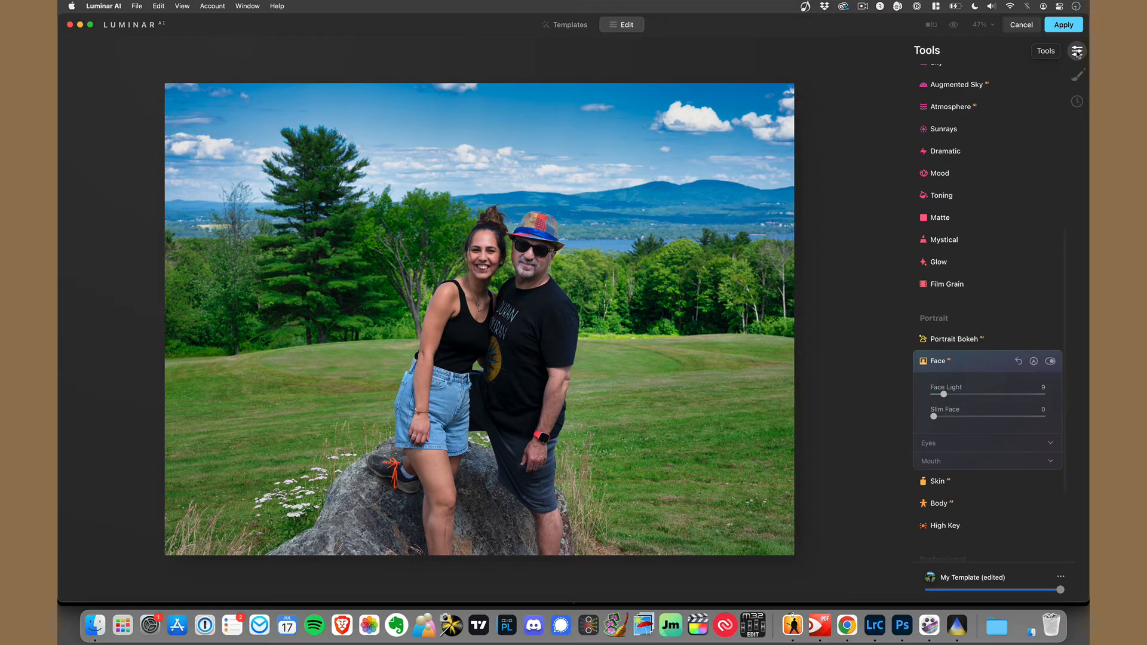
click(1061, 578)
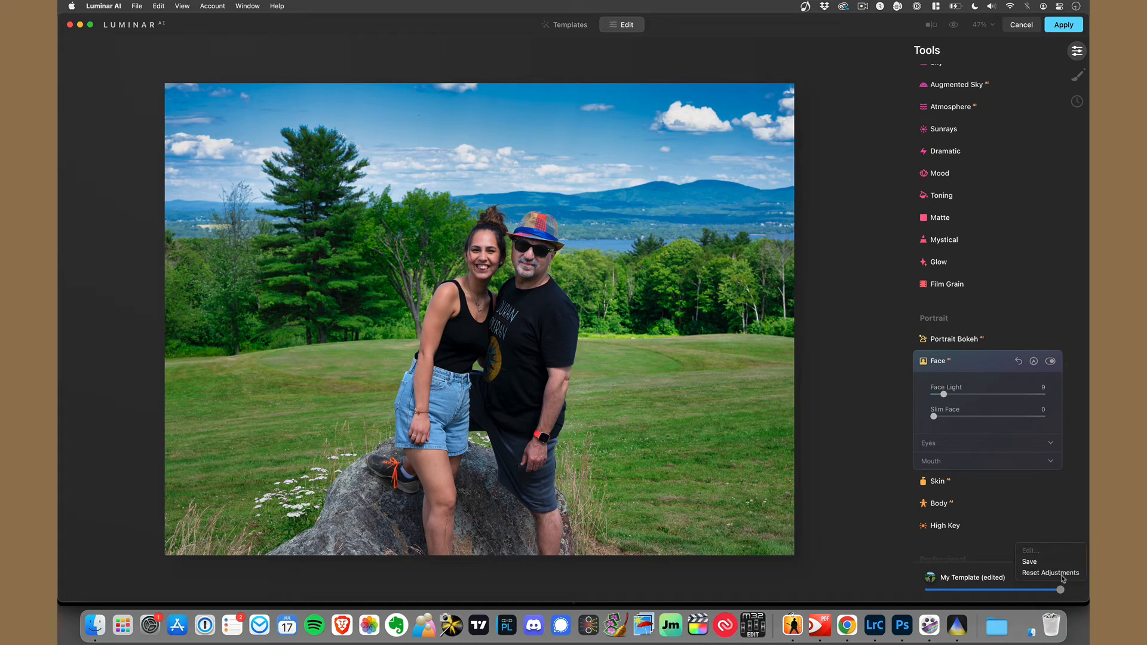
click(1037, 567)
click(559, 26)
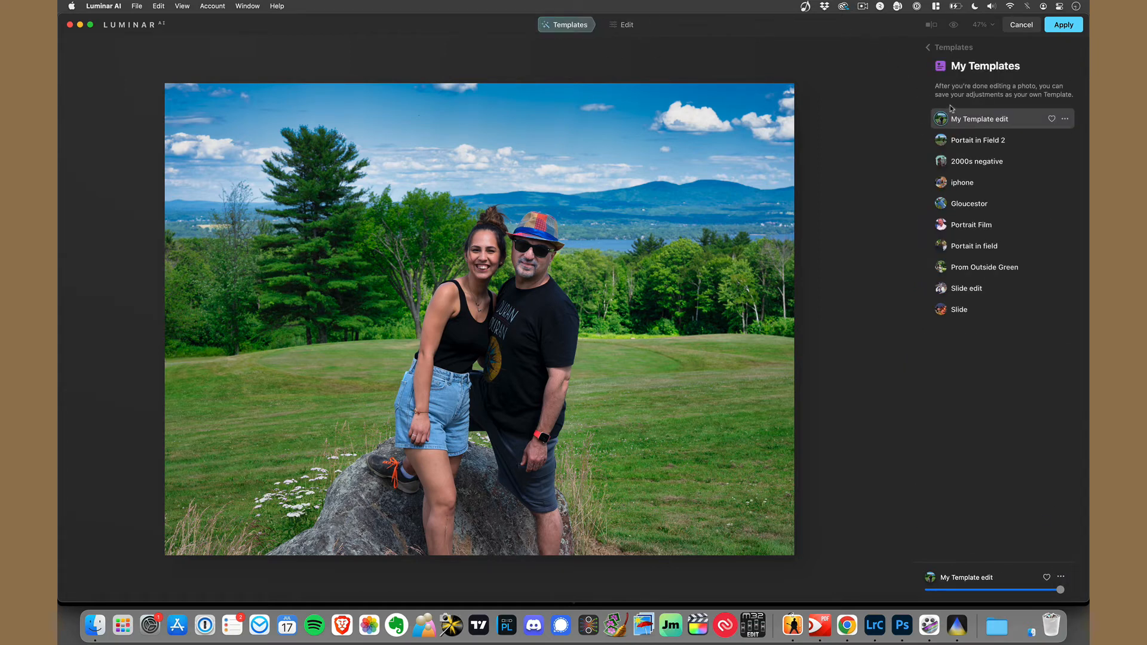
Rename the newly saved template as Portrait in Field 3
click(1066, 120)
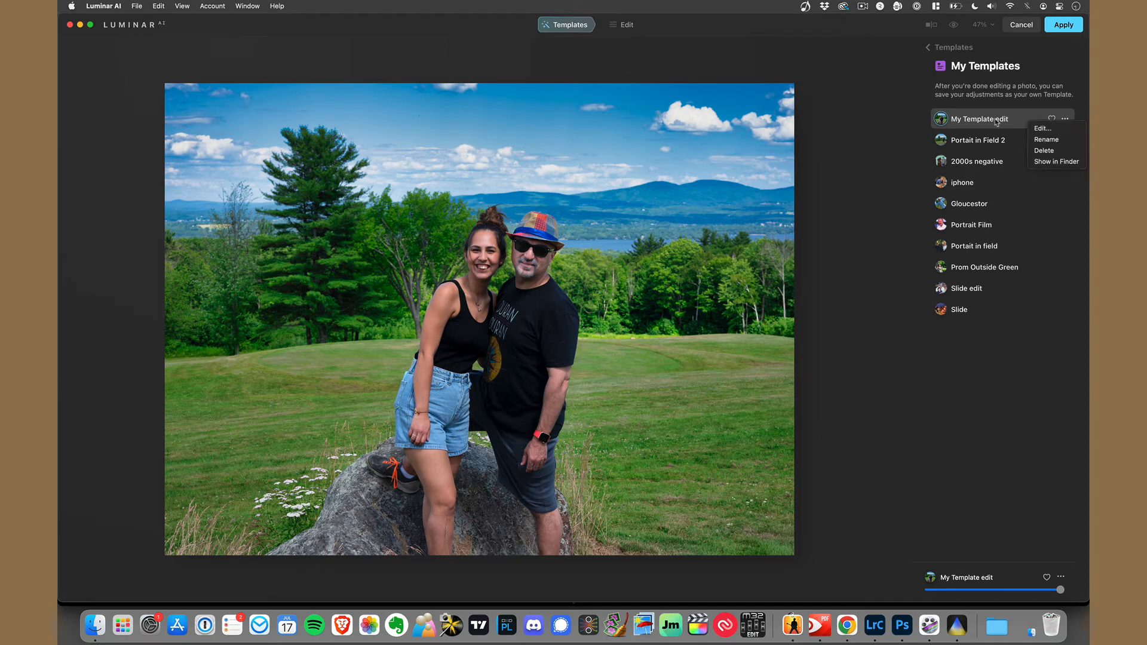
click(1051, 141)
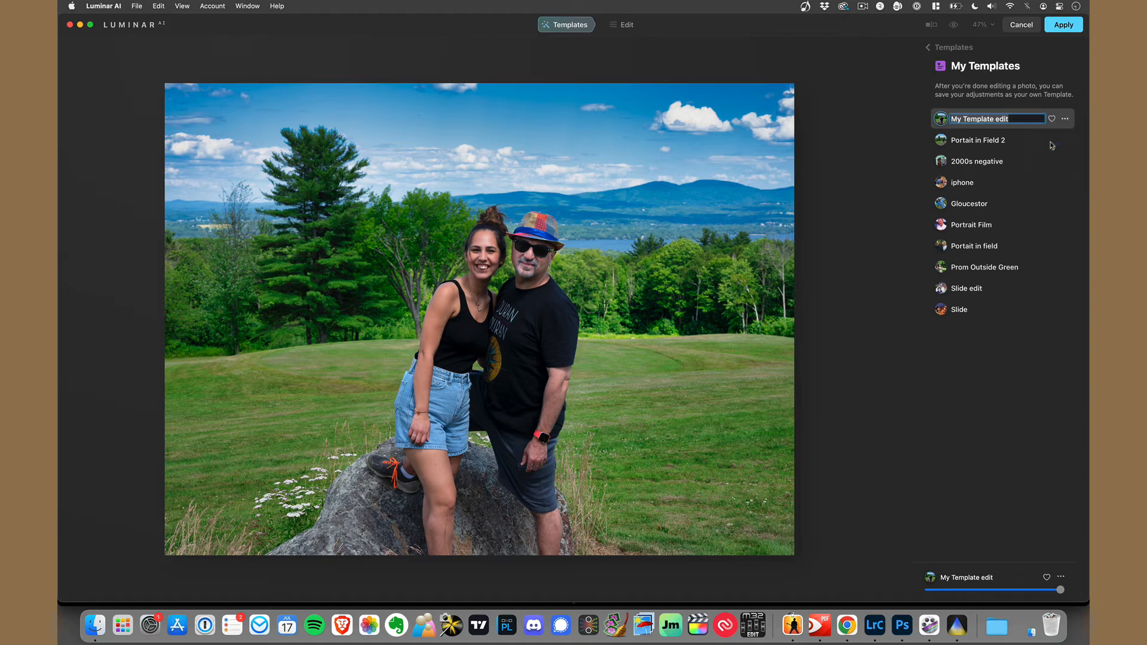
text(Portrait in Field 3)
key(Return)
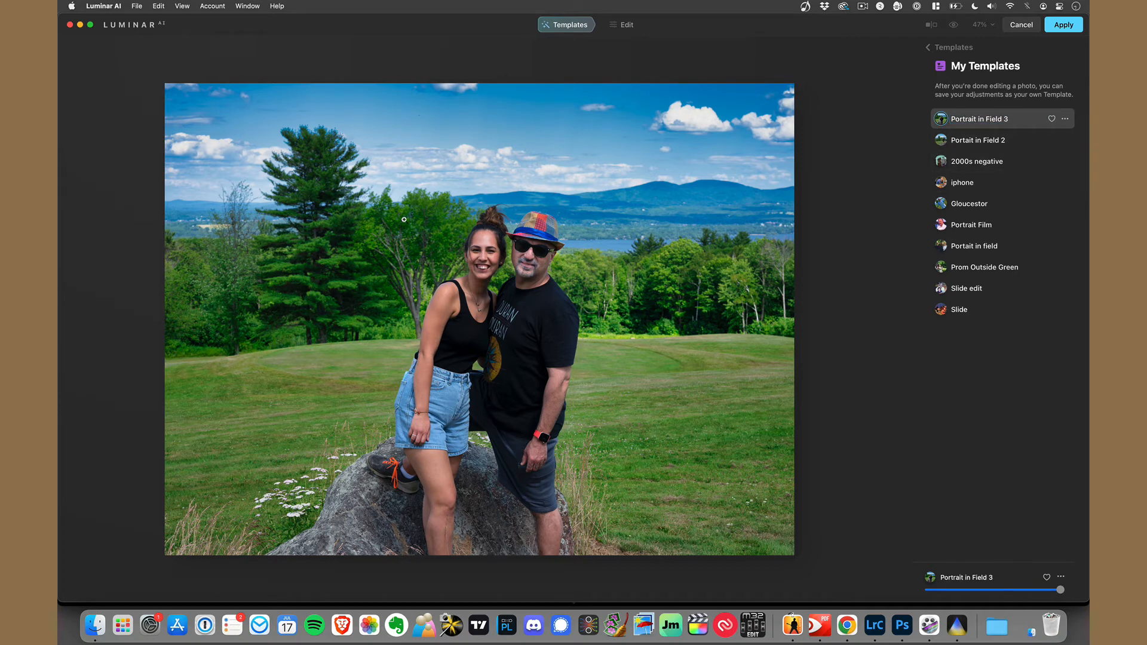
Compare the Portait in Field 2 template with Portrait in Field 3, keep the latter and apply the edit back to Lightroom Classic
click(982, 141)
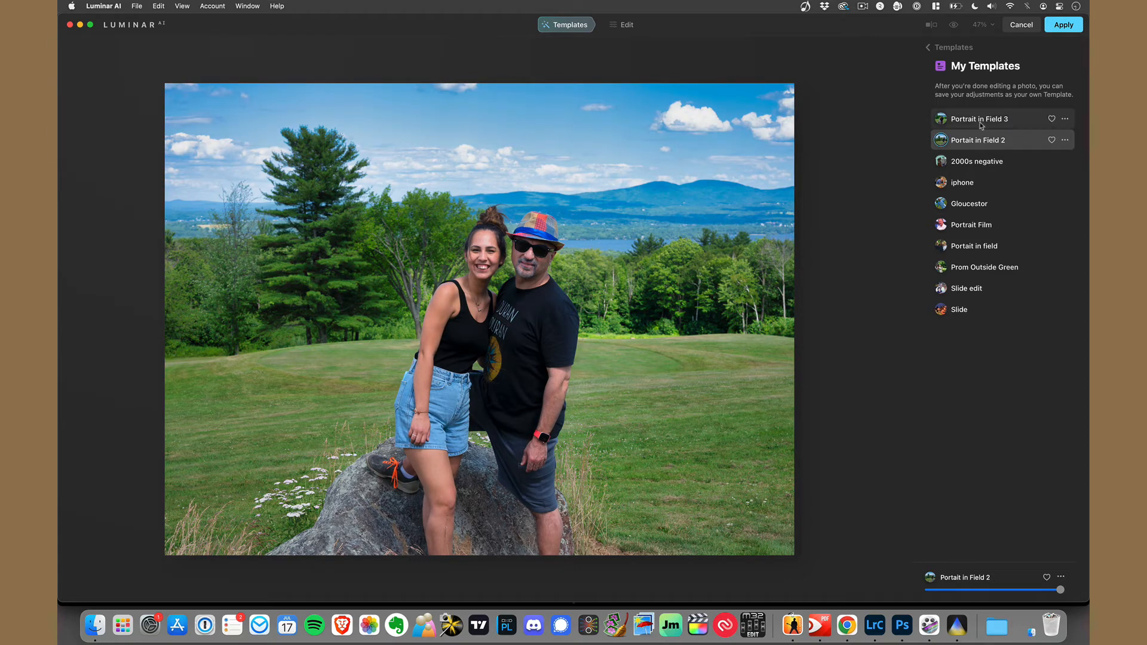
click(982, 122)
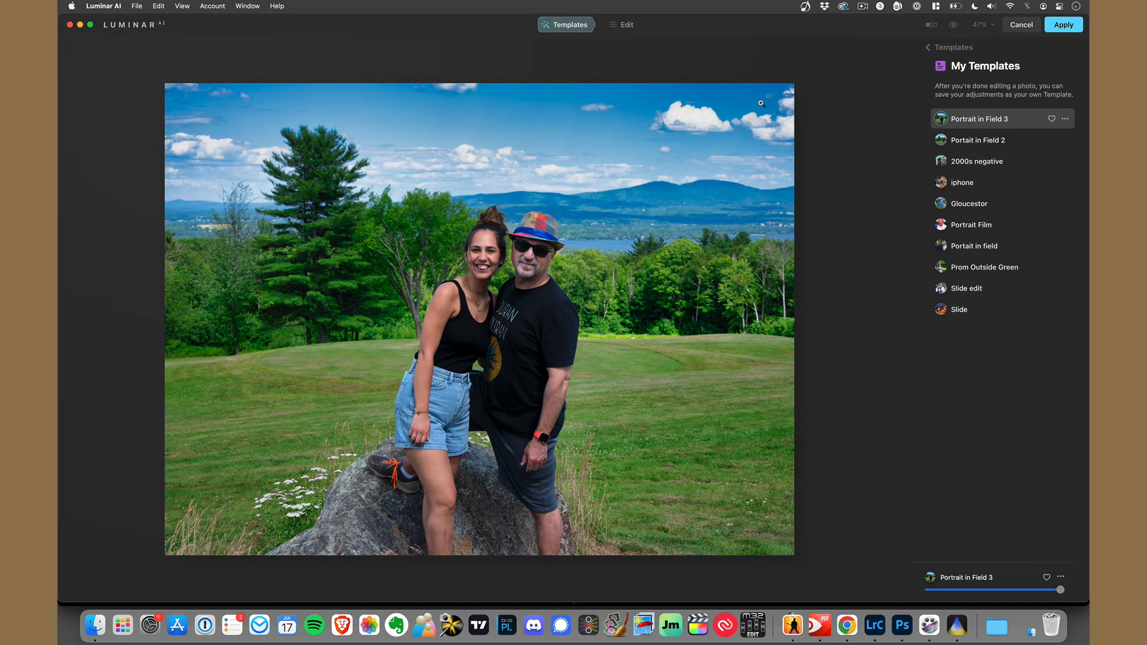
click(1063, 24)
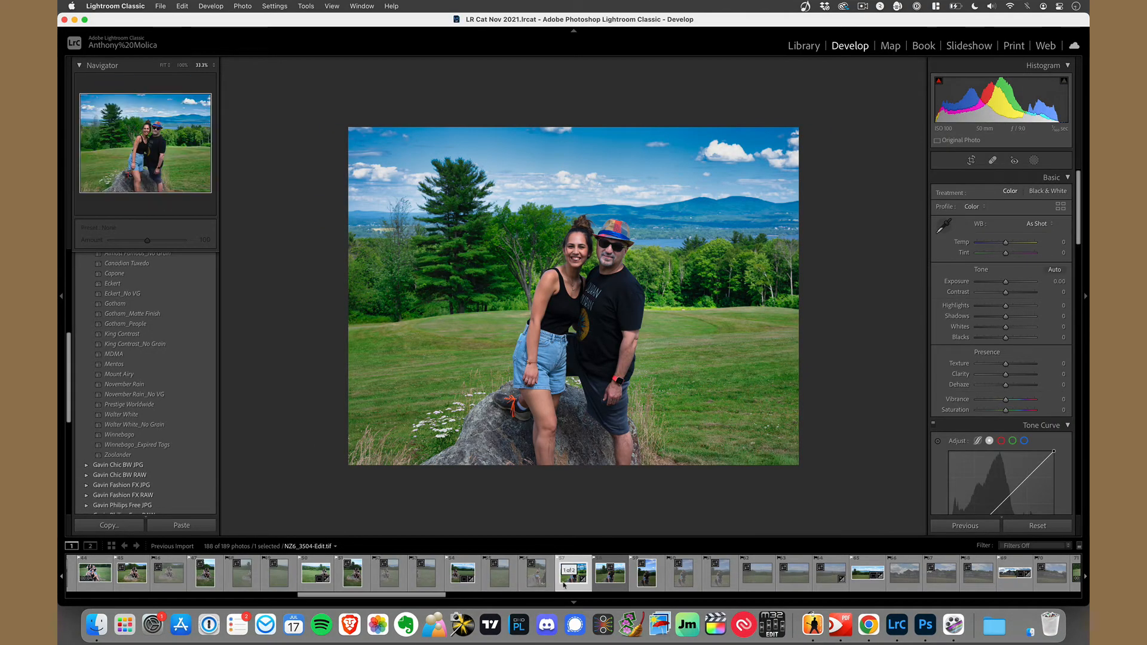
Compare the edited TIFF with the original raw photo, then flag the edit as a pick and the original as rejected
key(Right)
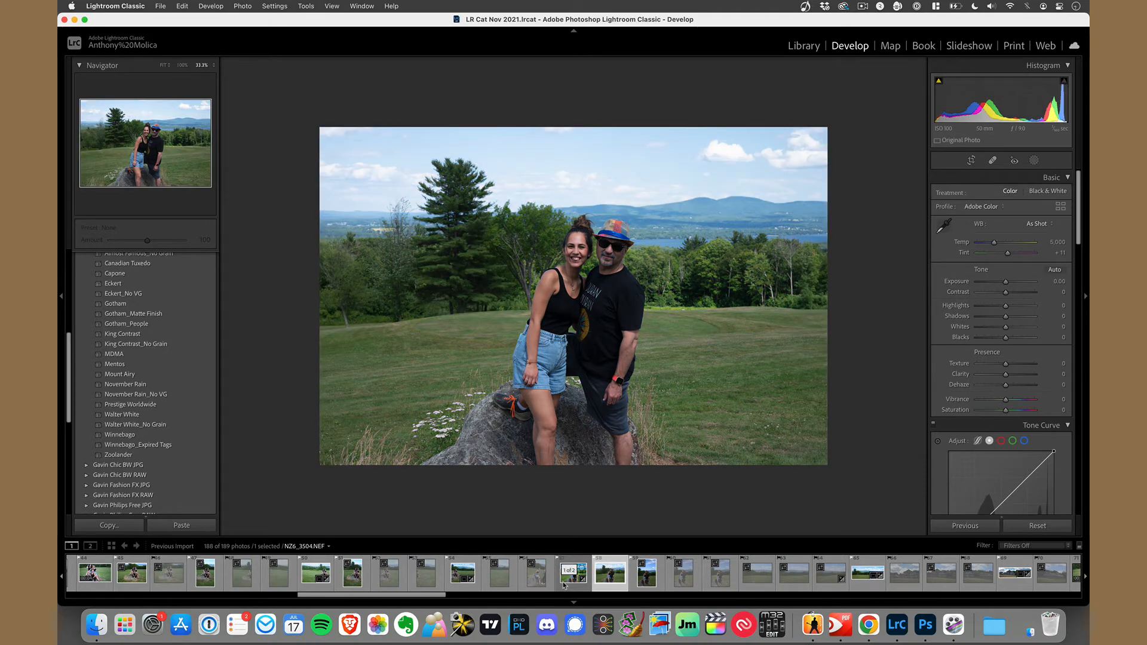
key(Left)
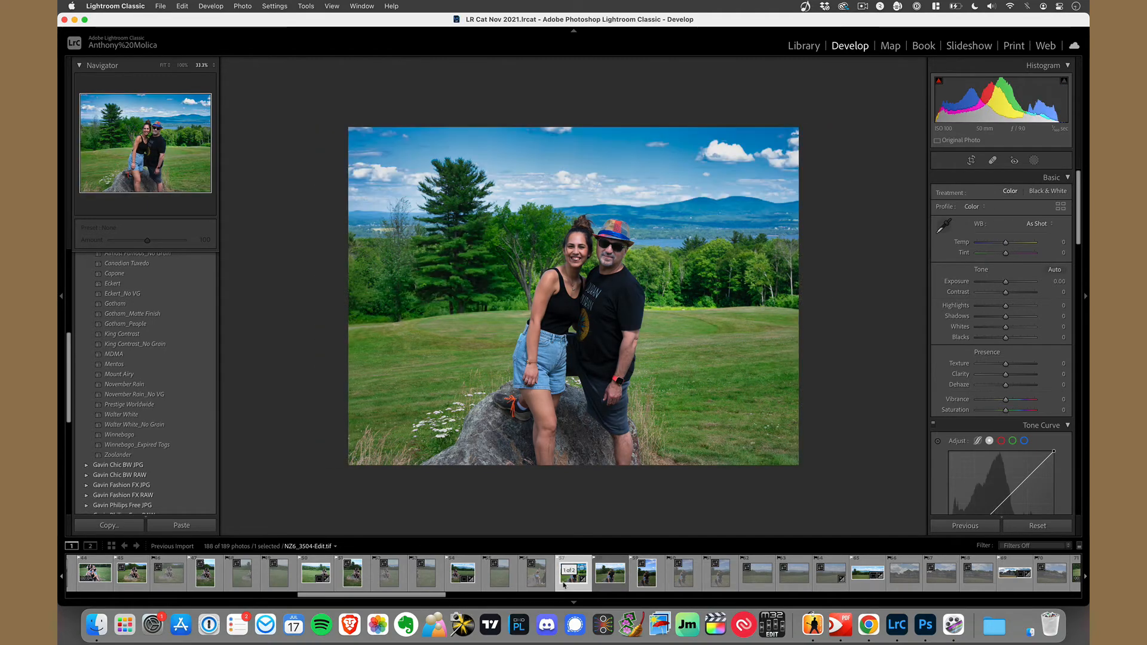
key(p)
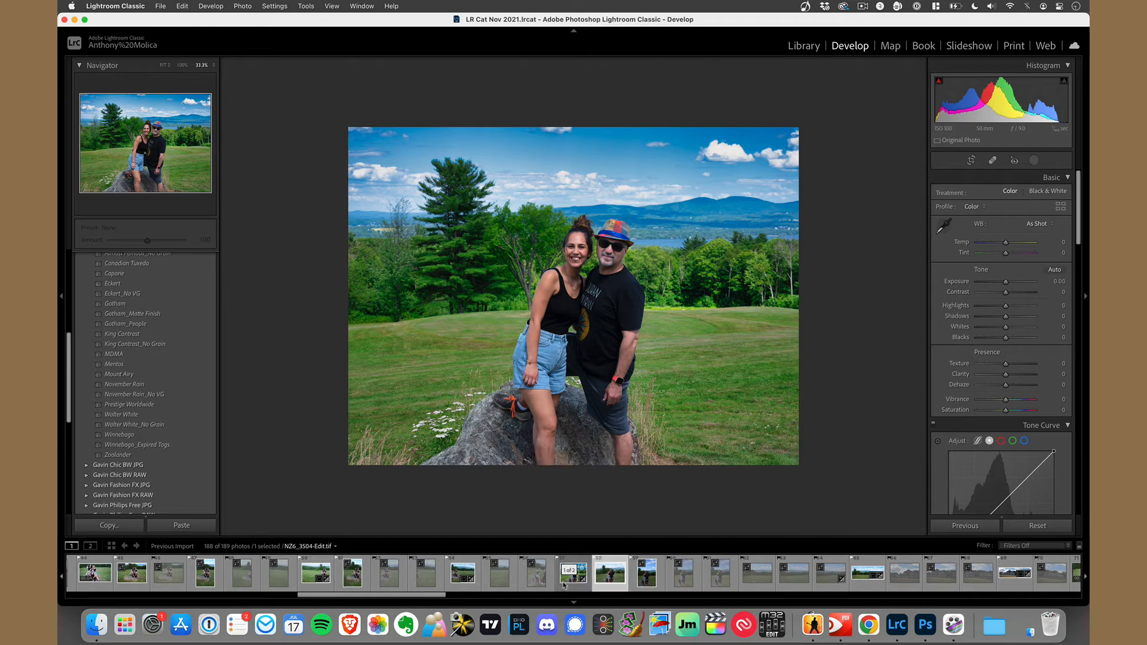
key(x)
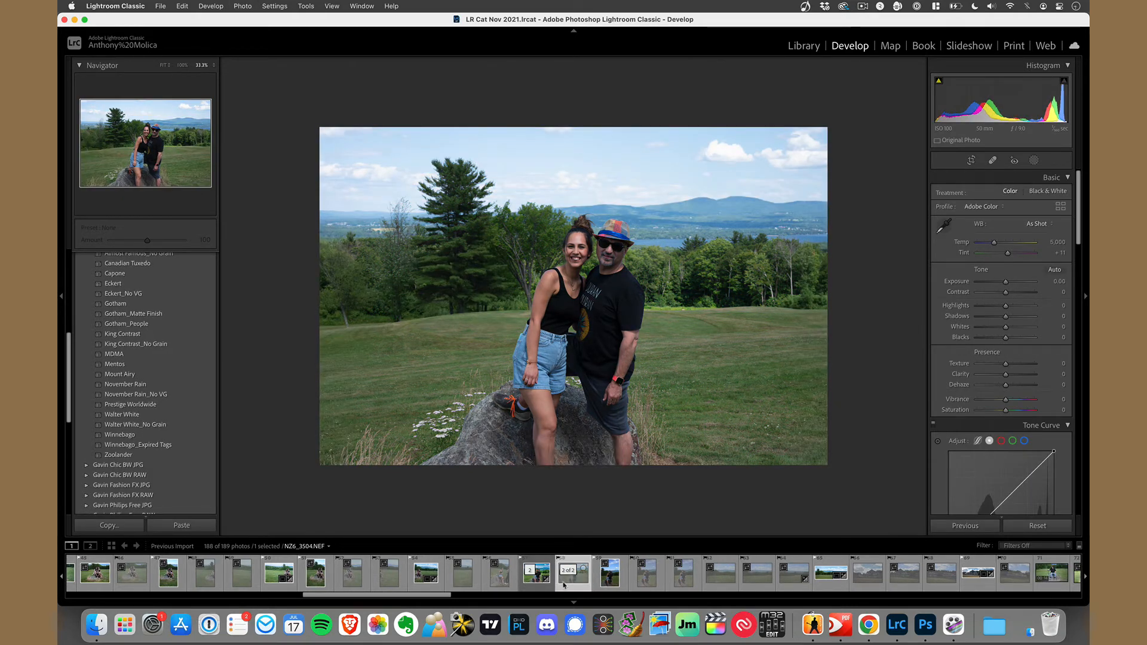
Open the vertical photo of the couple, NZ6_3505.NEF, in Luminar AI as a copy with Lightroom adjustments
click(609, 583)
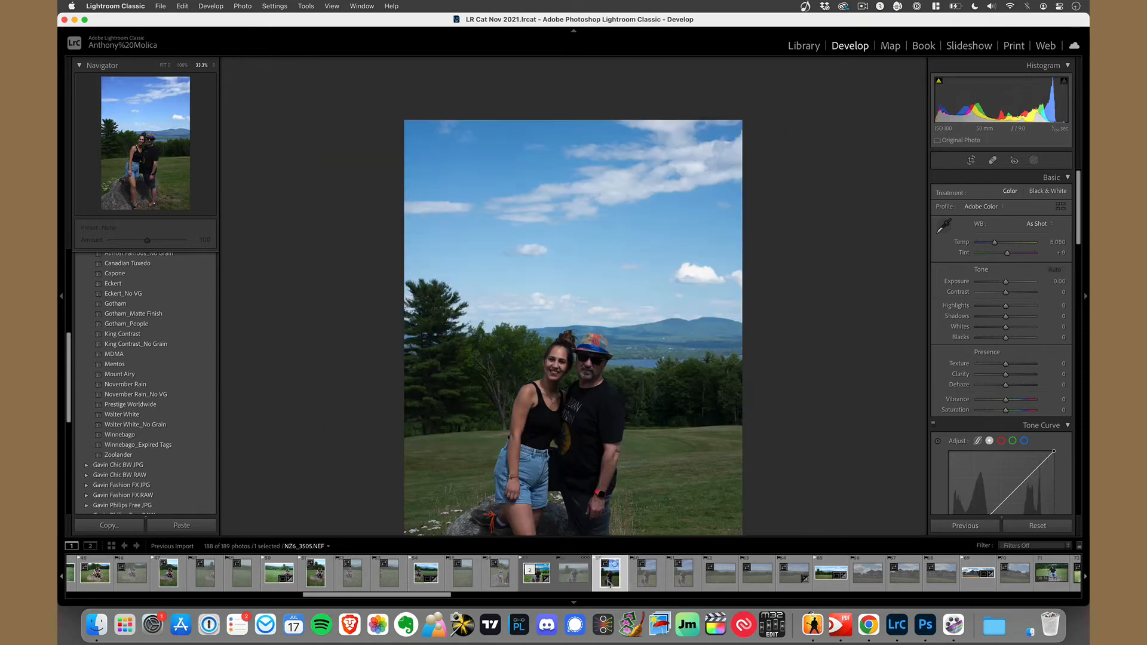
scroll(569, 429, down, 10)
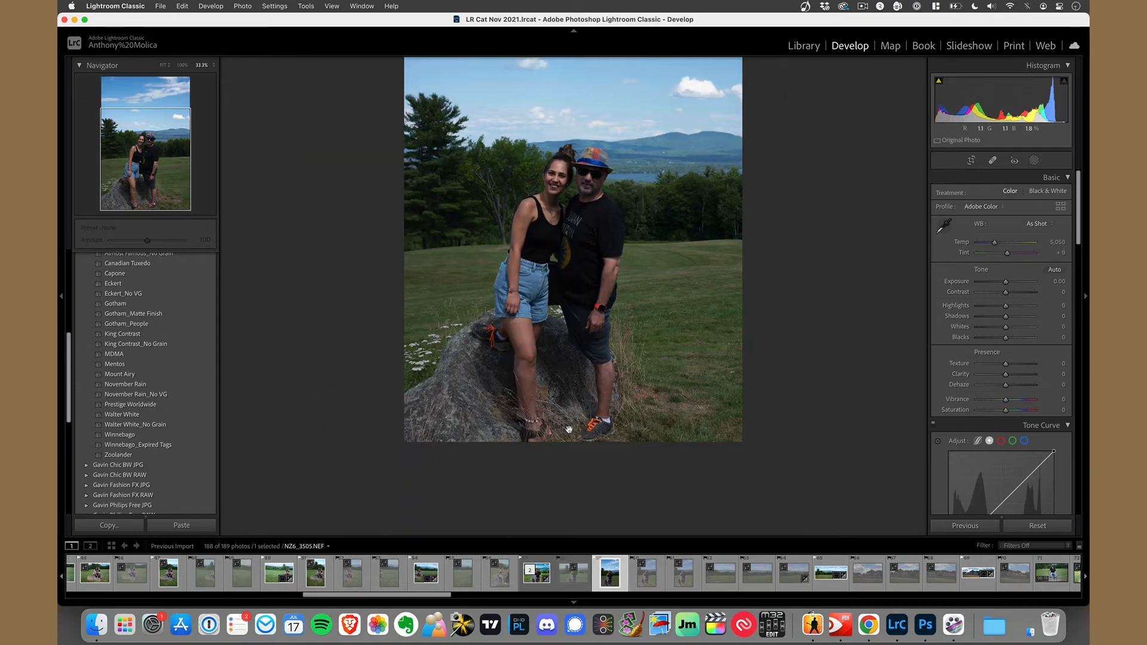
scroll(568, 430, up, 2)
scroll(569, 429, up, 6)
scroll(568, 430, down, 6)
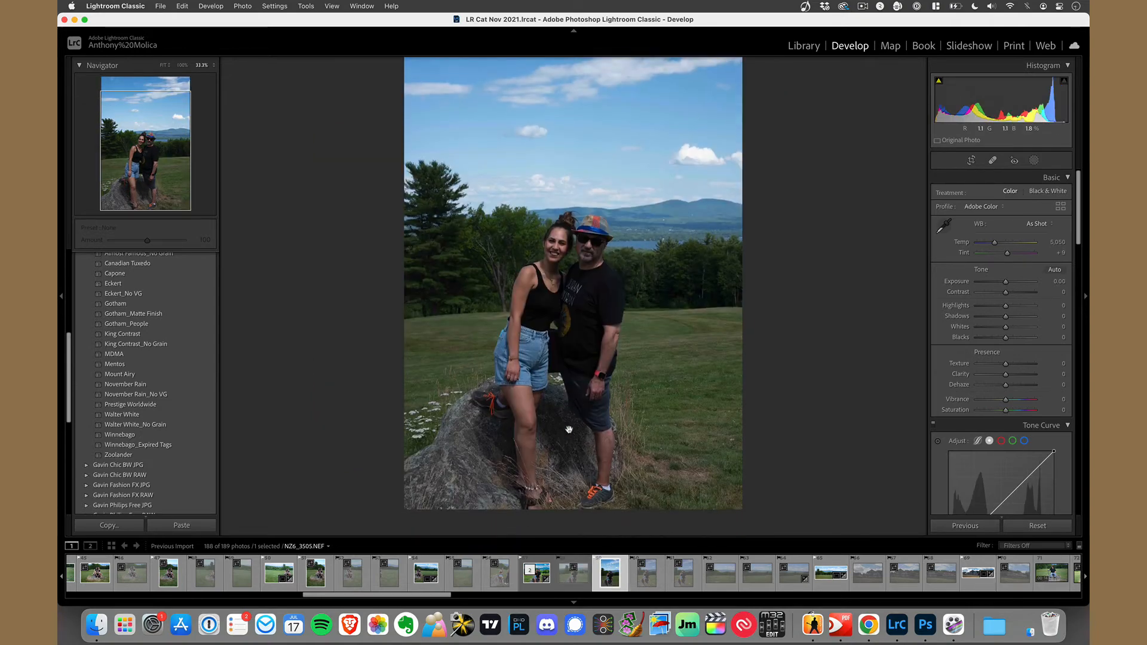
right_click(563, 250)
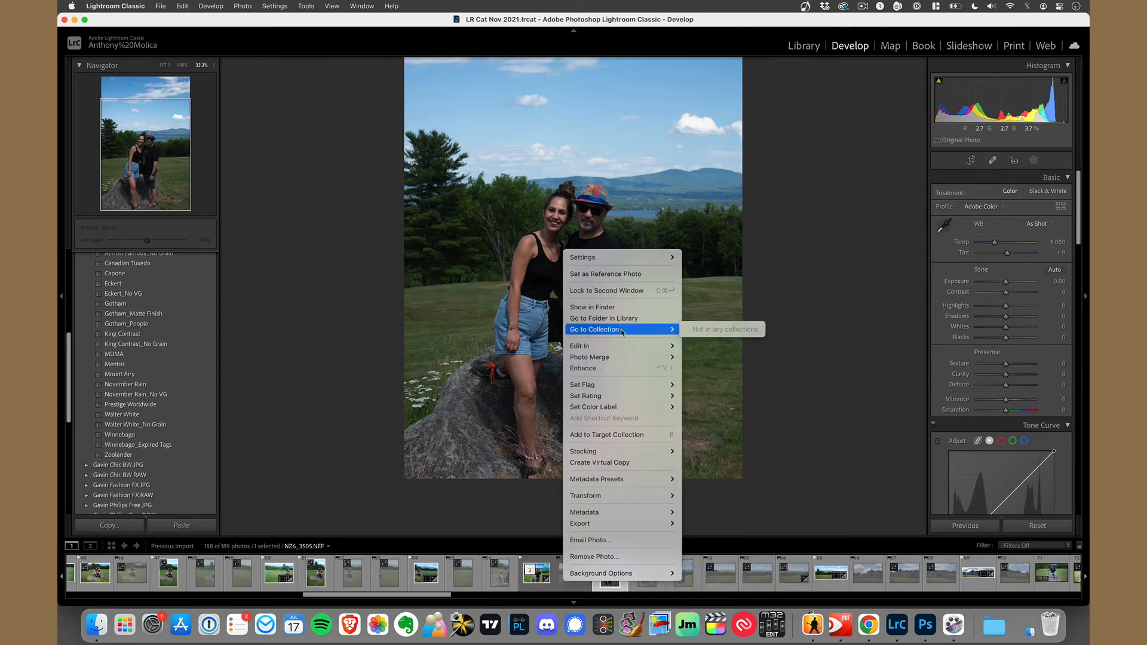
mouse_move(625, 350)
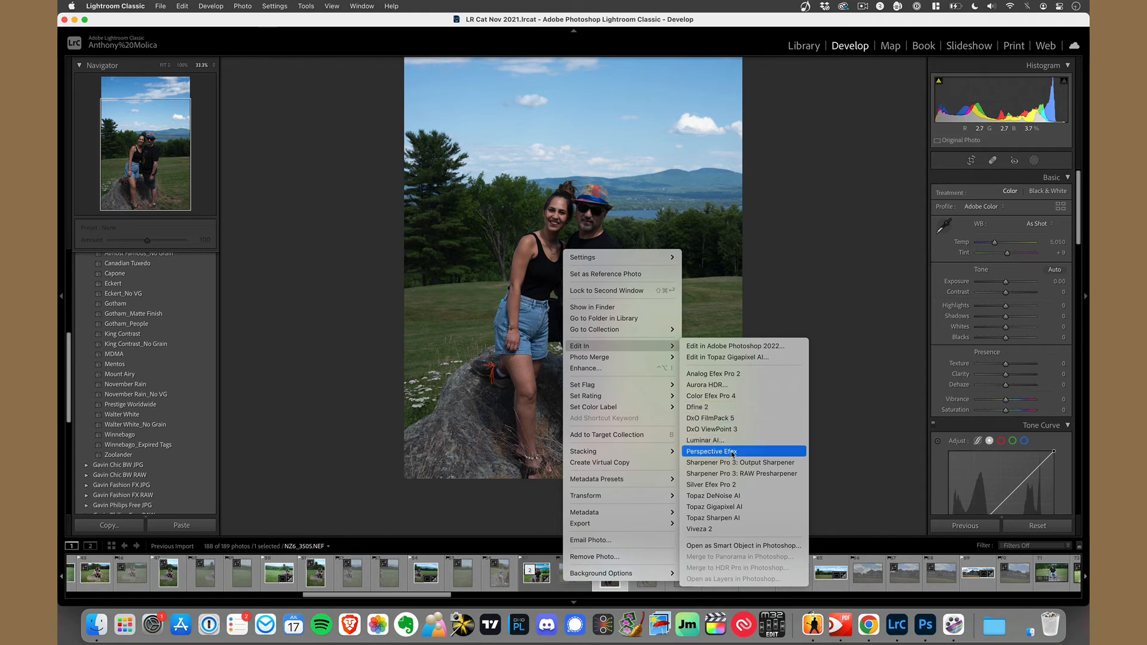
click(727, 443)
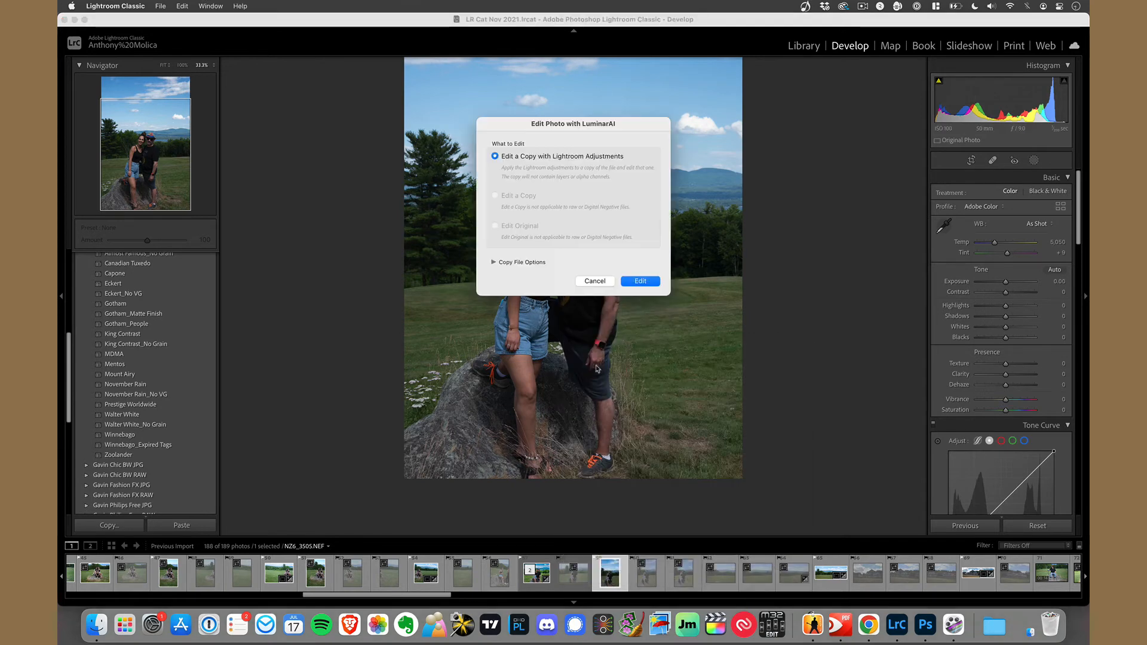
click(650, 280)
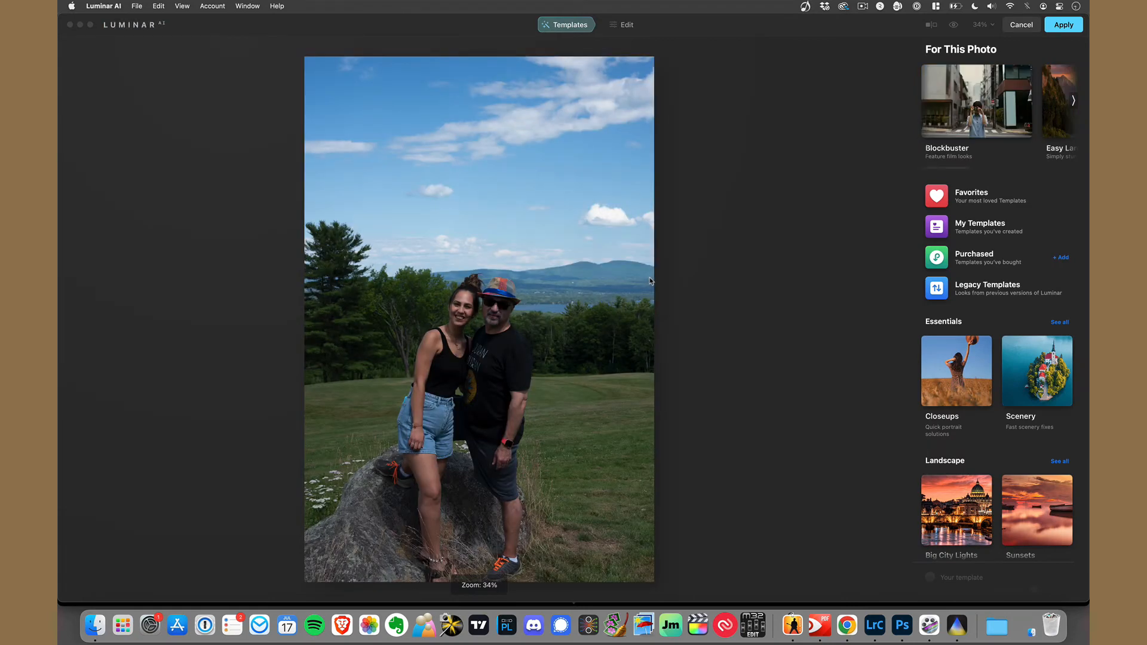
Try the saved Portrait in Field 3 template on the vertical photo, then switch to Portait in Field 2
click(953, 231)
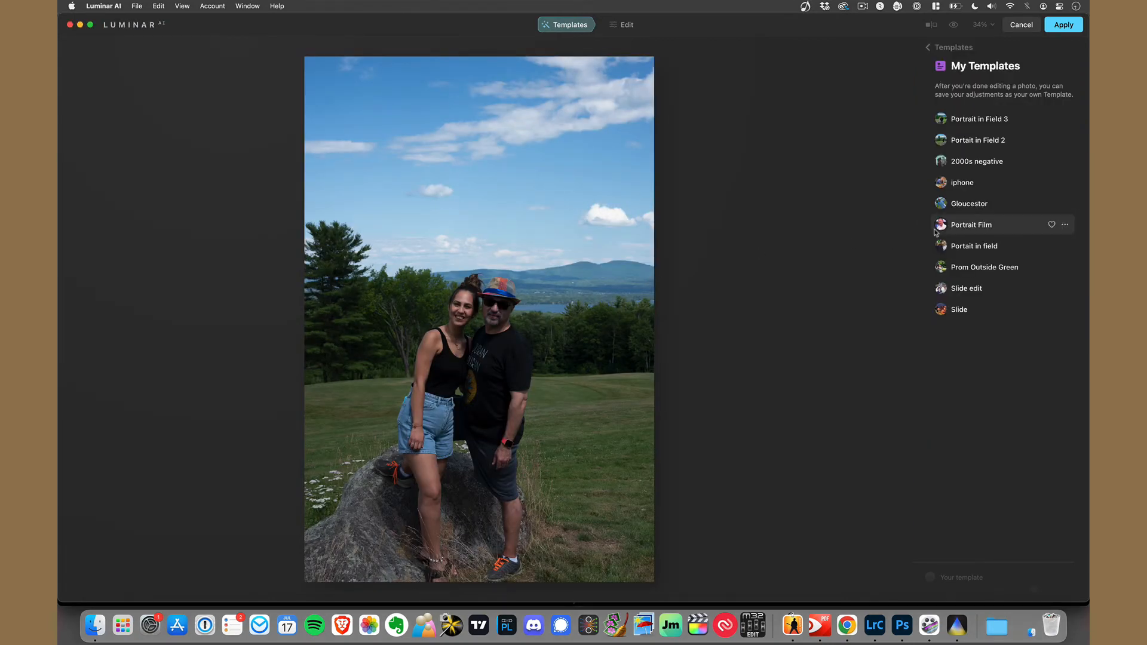
click(952, 122)
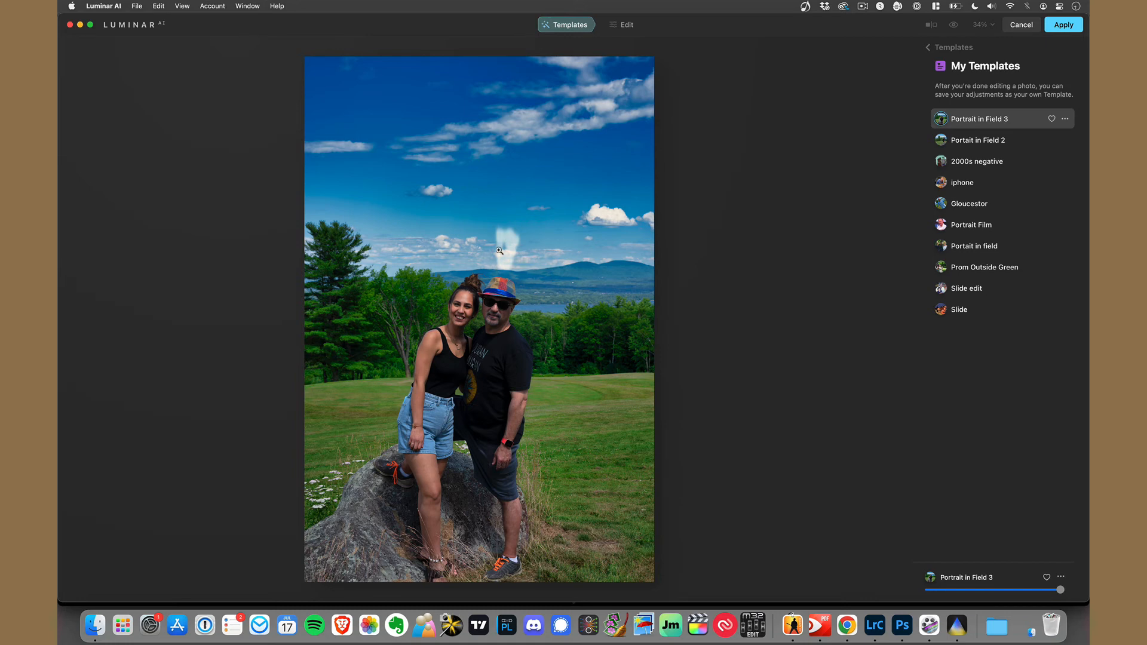
click(969, 143)
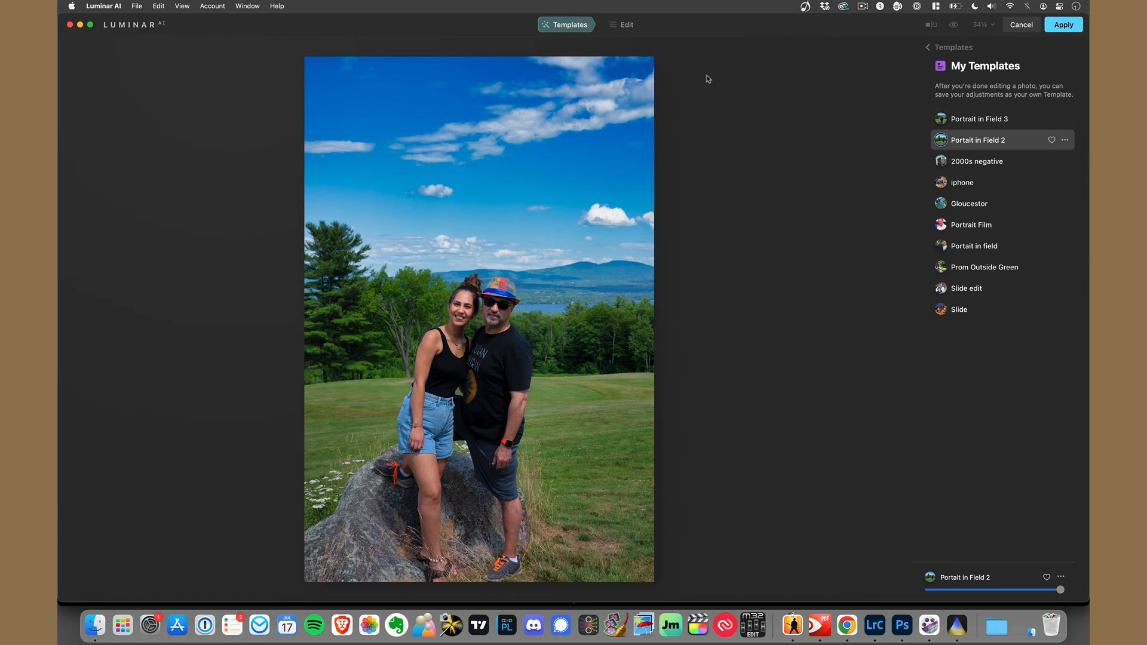
Add a Basic local masking adjustment and paint its mask over the shaded skin of the man's face
click(621, 25)
click(1077, 76)
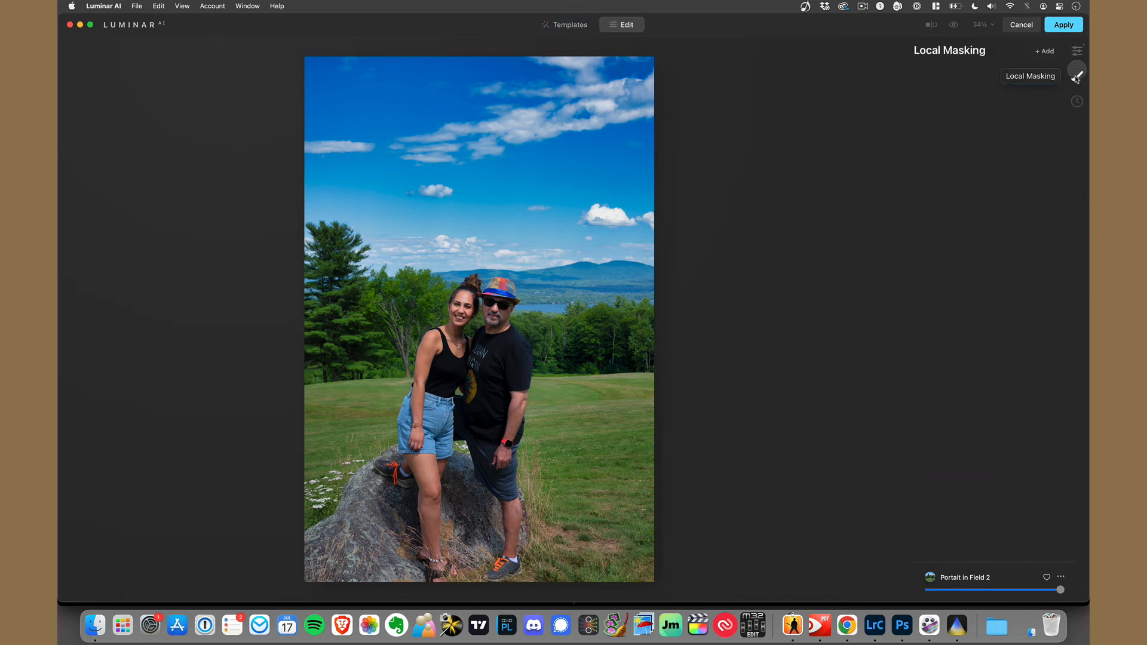
click(1045, 52)
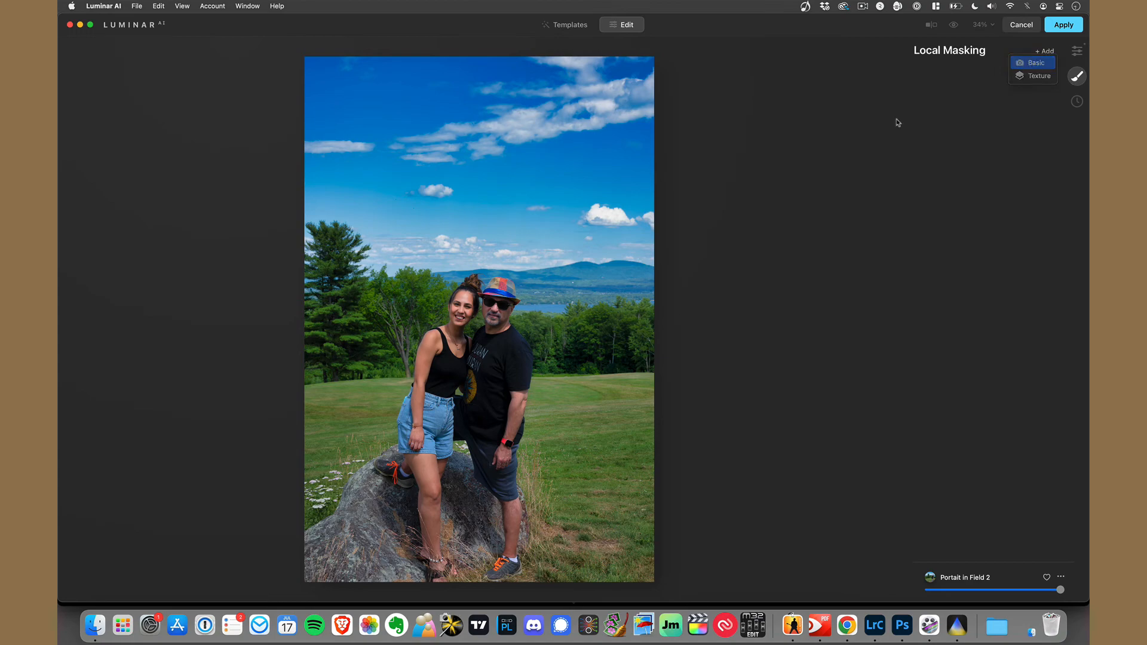
click(1036, 62)
scroll(497, 309, up, 10)
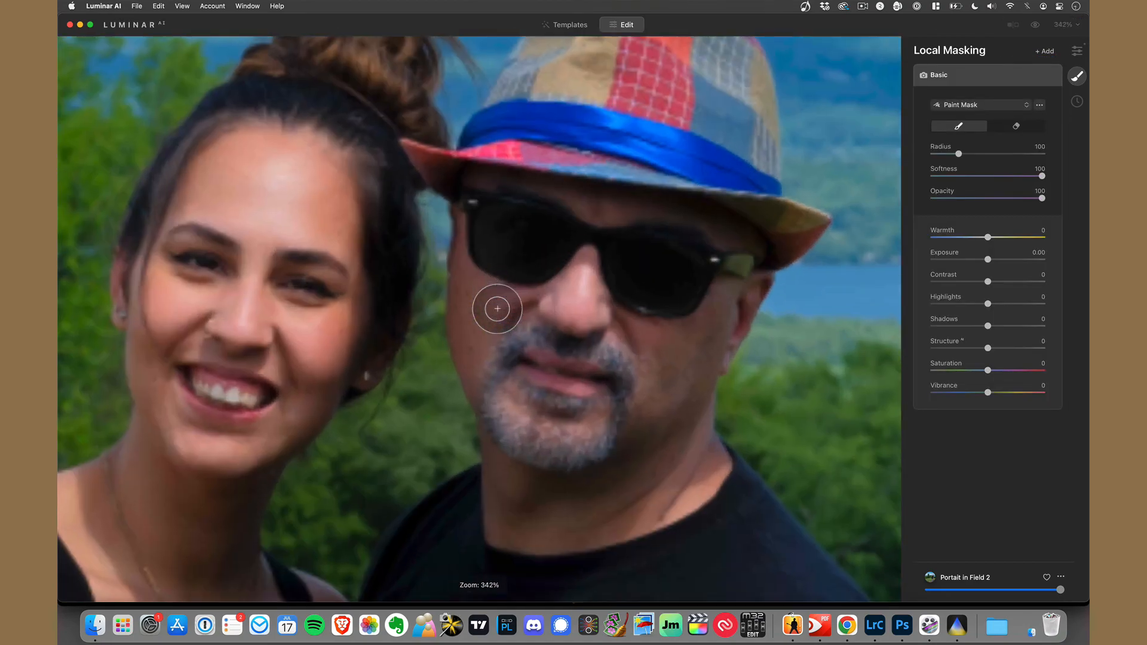
mouse_move(501, 205)
mouse_down()
mouse_move(670, 215)
mouse_move(725, 235)
mouse_move(738, 261)
mouse_move(732, 310)
mouse_move(702, 363)
mouse_move(673, 242)
mouse_move(688, 363)
mouse_move(625, 244)
mouse_move(674, 410)
mouse_move(712, 369)
mouse_move(691, 407)
mouse_move(676, 329)
mouse_up()
drag(471, 289, 477, 192)
mouse_move(739, 221)
mouse_down()
mouse_move(778, 251)
mouse_move(733, 221)
mouse_move(766, 270)
mouse_up()
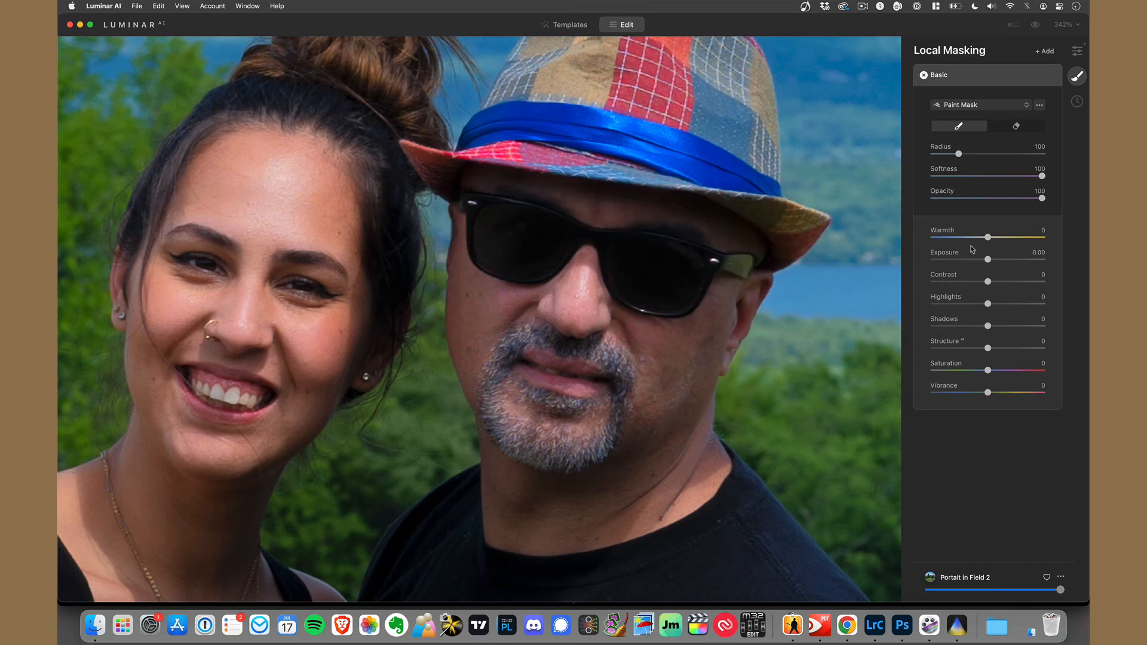
Set the mask's exposure to 0.64 and extend the painted area along the man's jaw and chin
drag(988, 260, 994, 260)
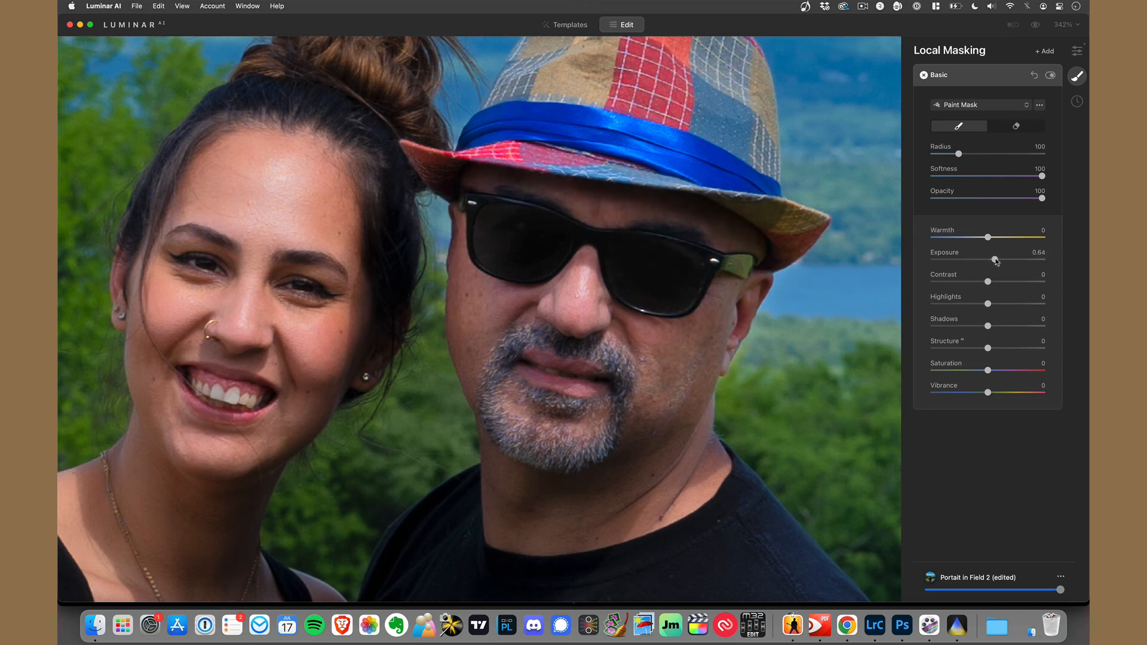
mouse_move(654, 442)
mouse_down()
mouse_move(648, 435)
mouse_move(599, 487)
mouse_move(550, 492)
mouse_move(538, 476)
mouse_up()
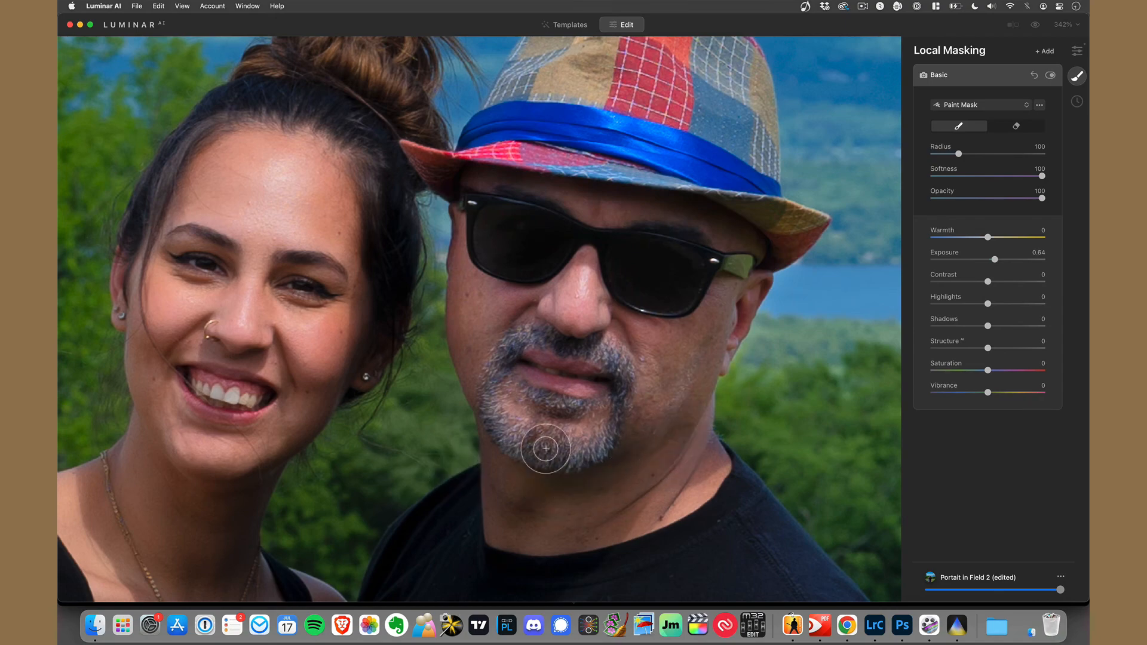
scroll(563, 431, down, 5)
scroll(563, 431, down, 5)
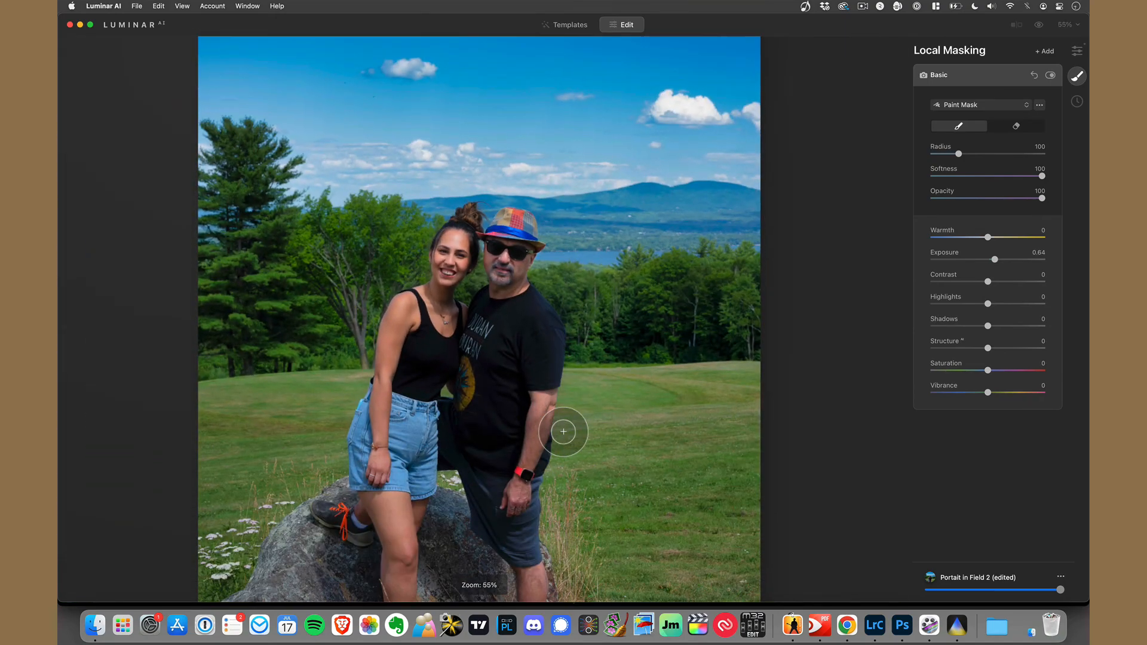
scroll(564, 432, down, 2)
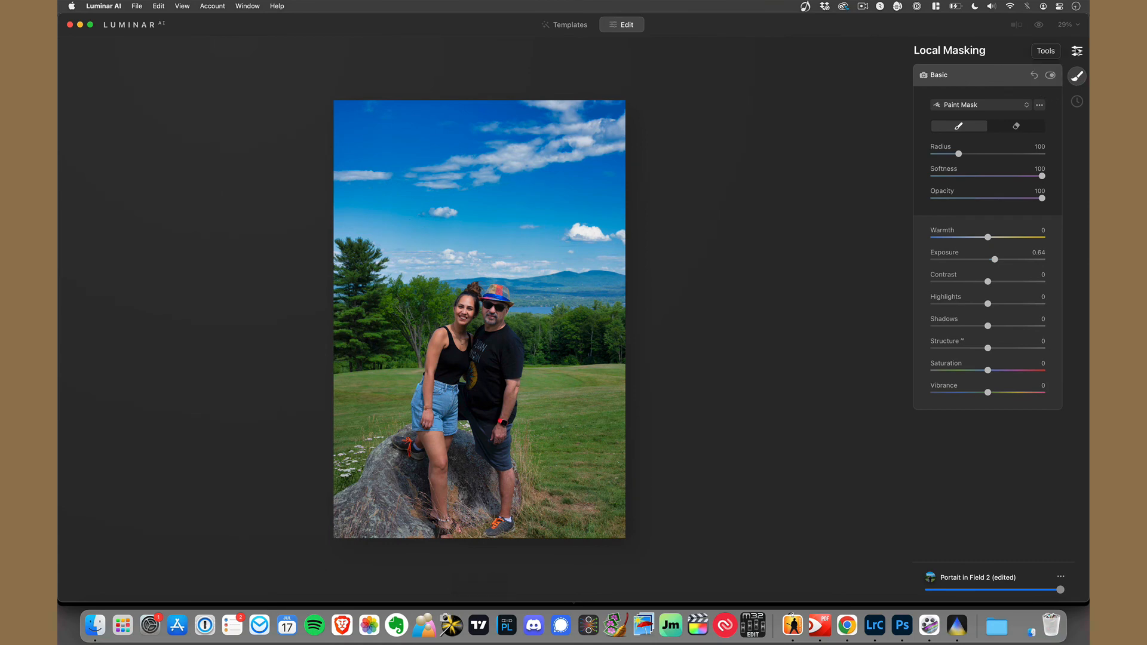
Crop the photo to a 4:3 ratio with the couple's feet inside the frame, and apply the edit back to Lightroom Classic
click(1077, 51)
click(938, 178)
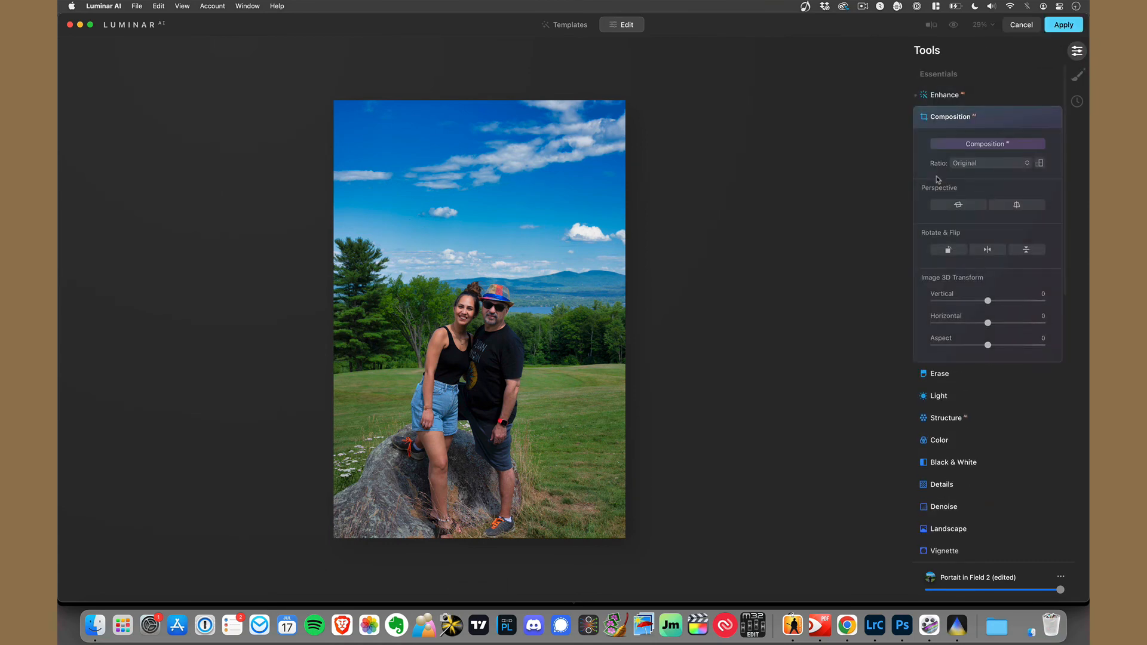
click(985, 165)
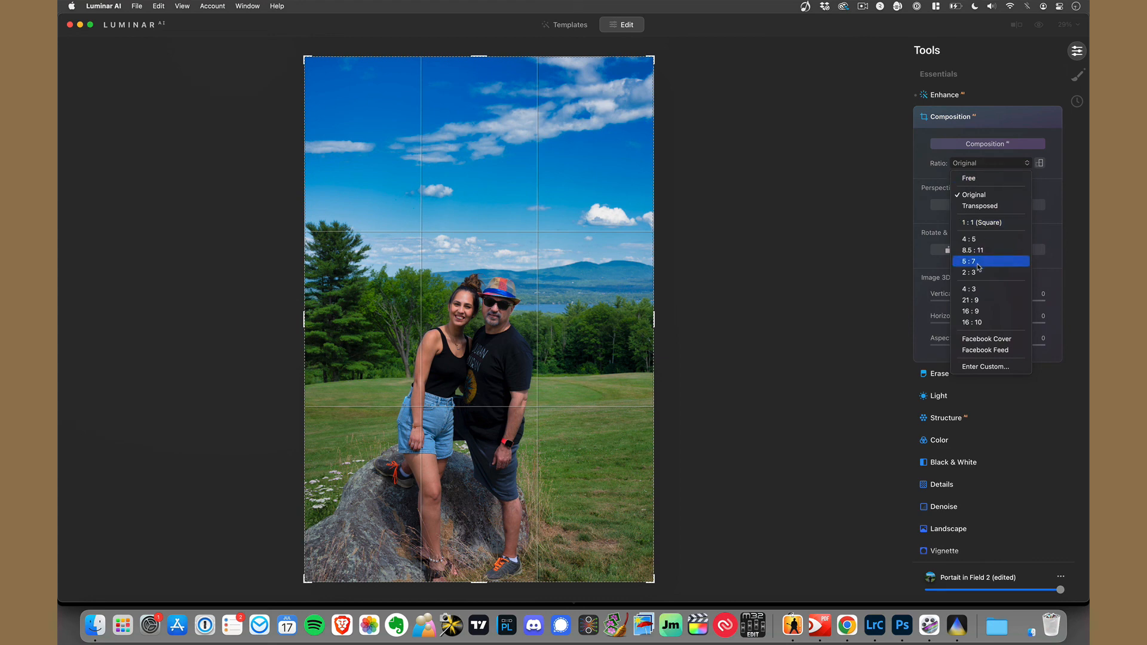
click(978, 289)
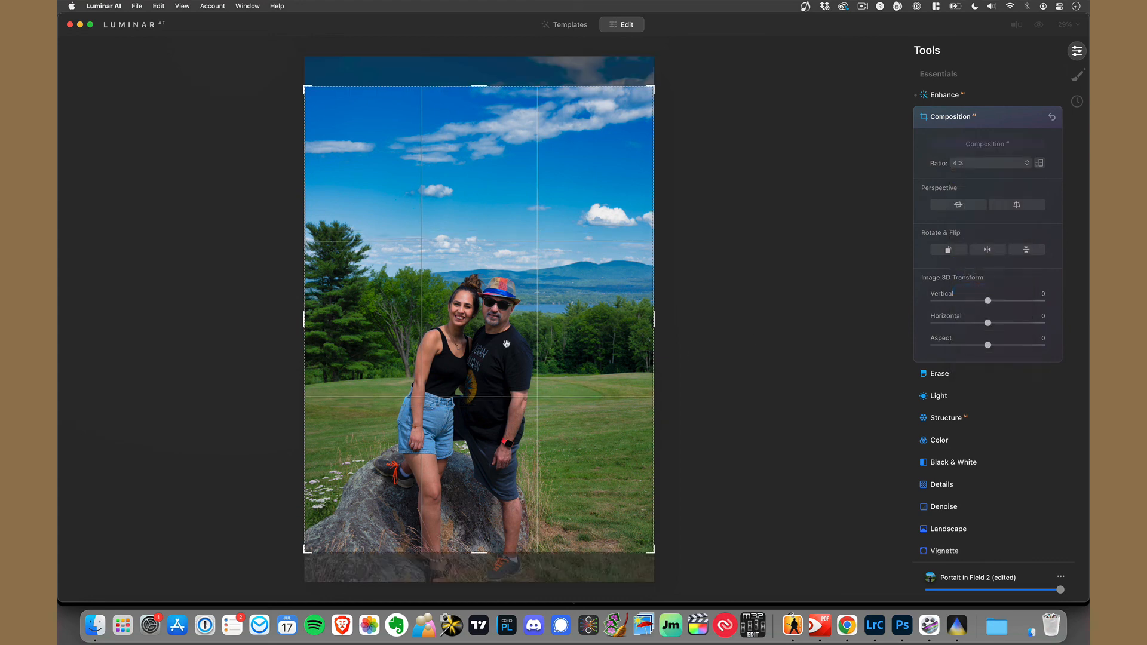
drag(506, 343, 500, 300)
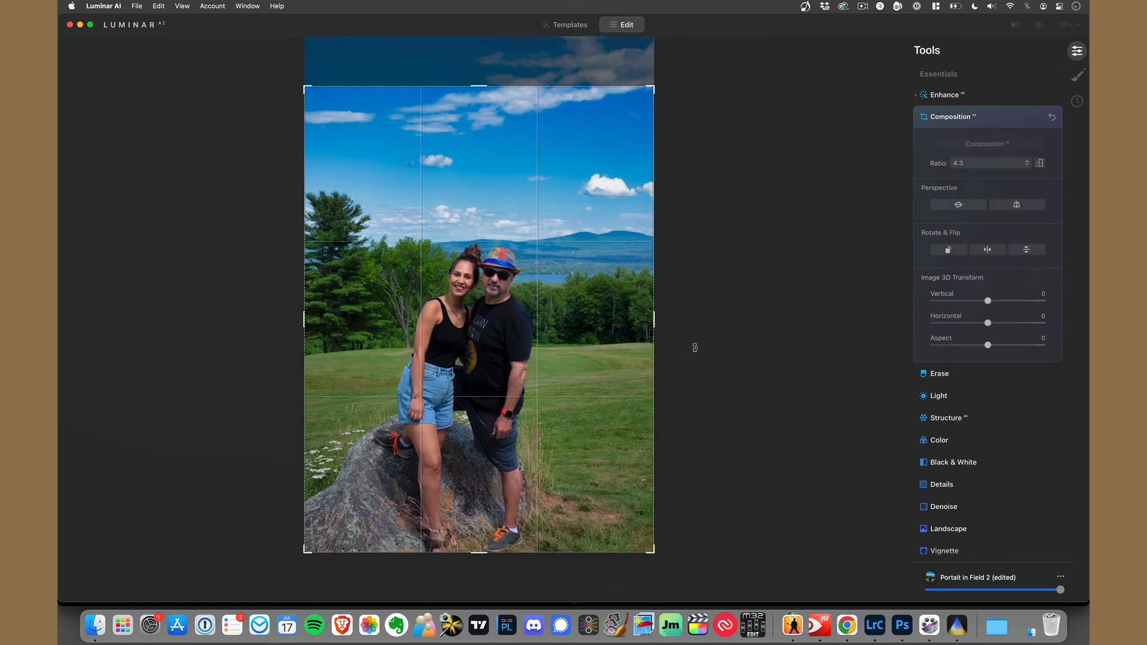
key(Return)
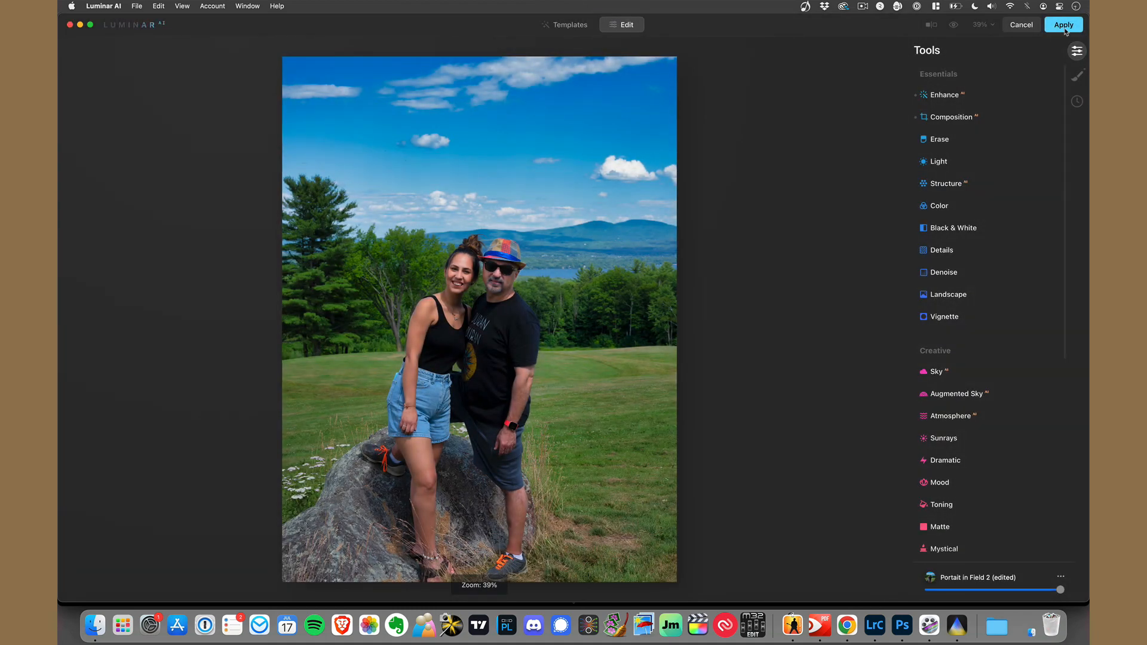
click(1063, 25)
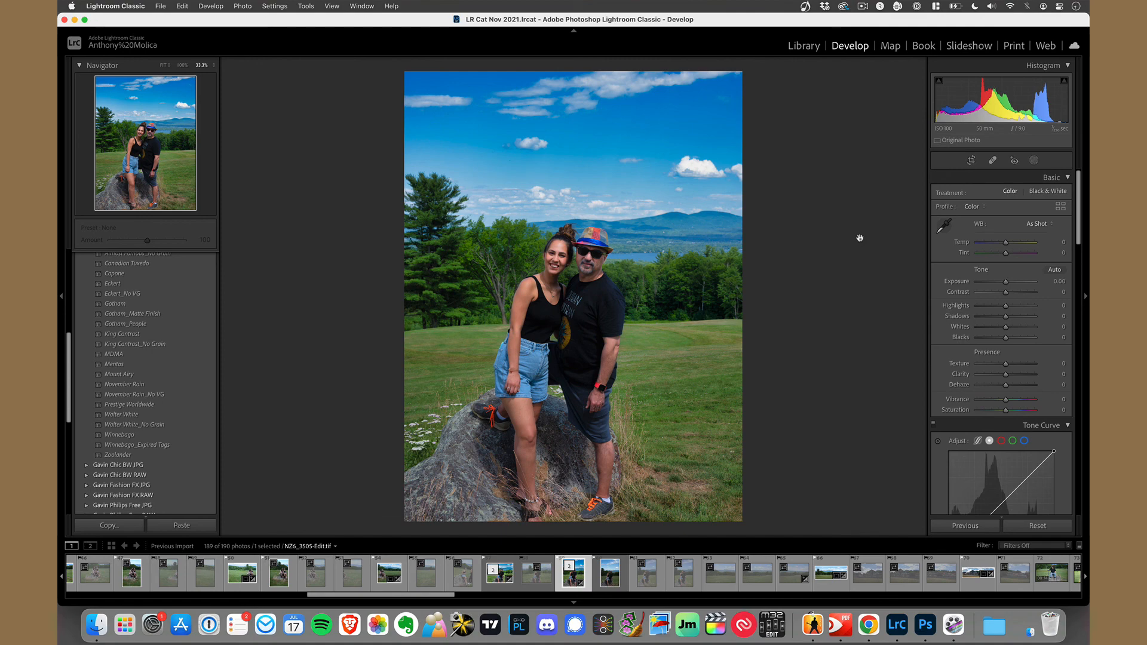
Flag the edited NZ6_3505-Edit.tif as a pick and the original NZ6_3505.NEF as rejected
key(p)
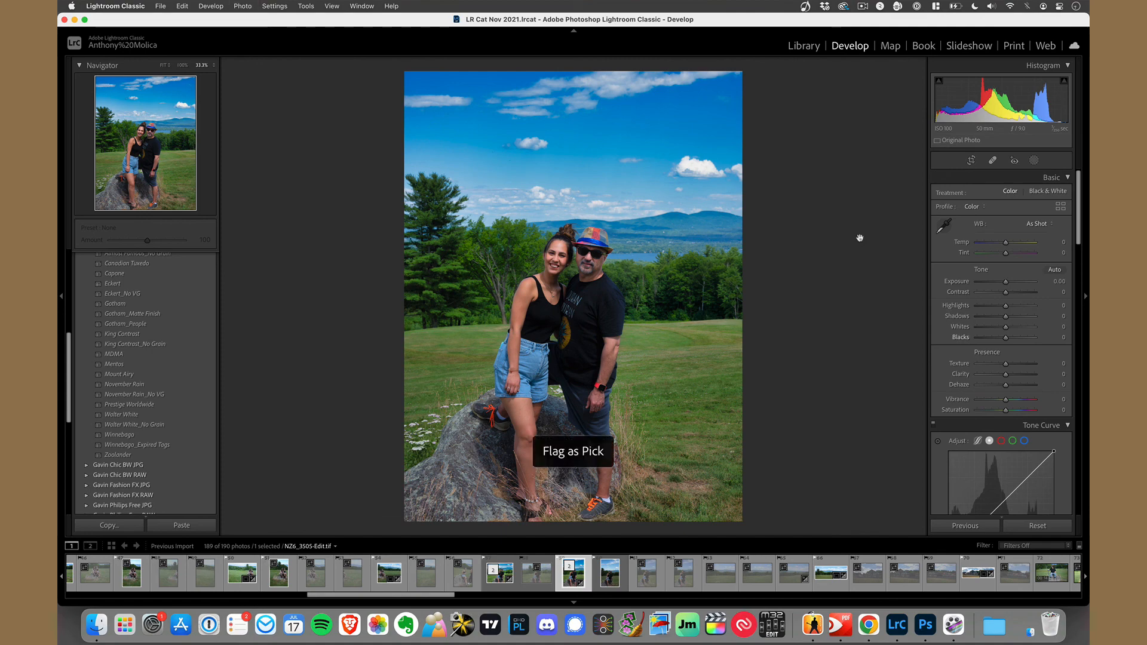
key(Right)
key(x)
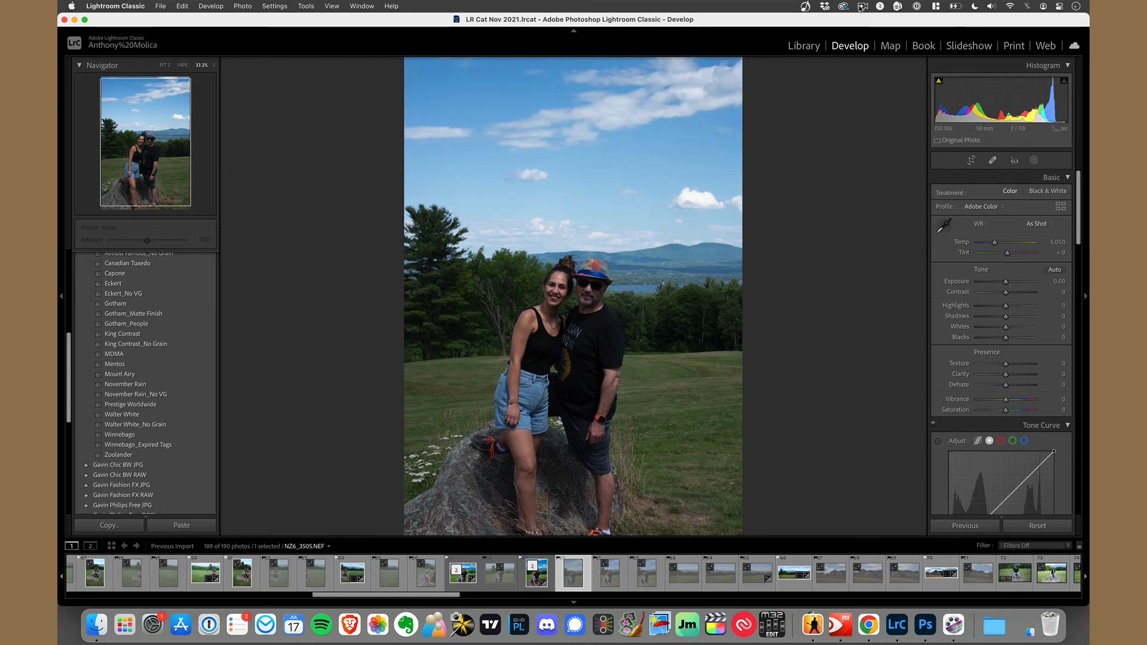
click(862, 7)
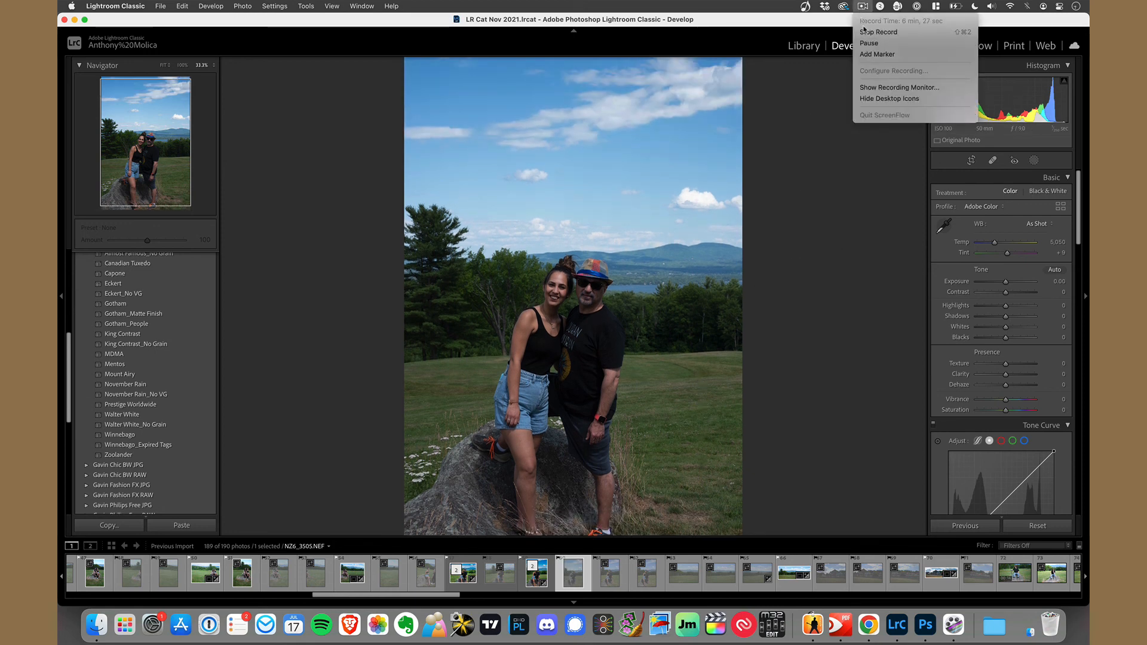